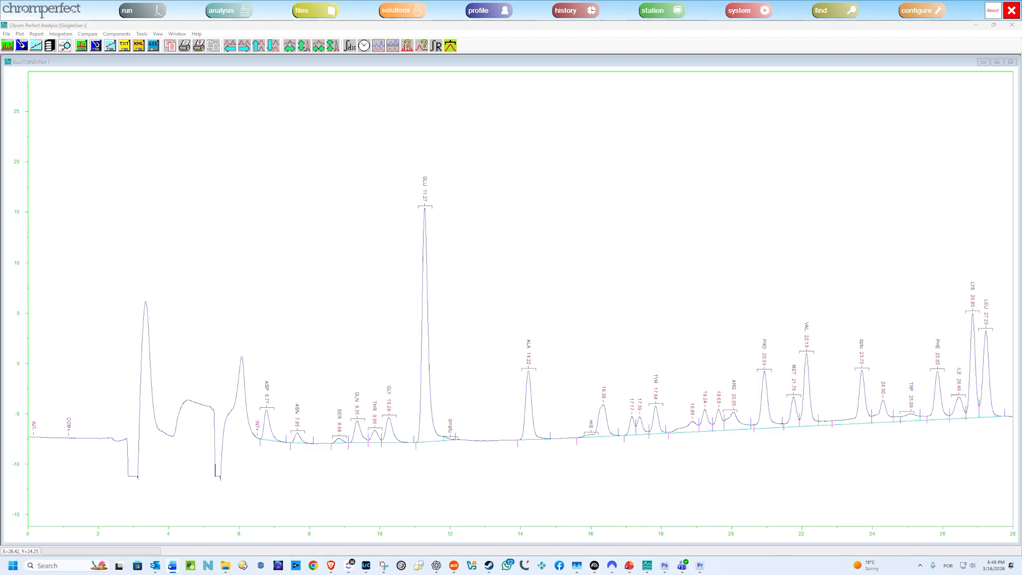
# Enlarge the chromatogram in three stages down to the two adjacent peaks at 17.17 and 17.39 minutes.
pyautogui.moveTo(253, 346); pyautogui.dragTo(952, 453)
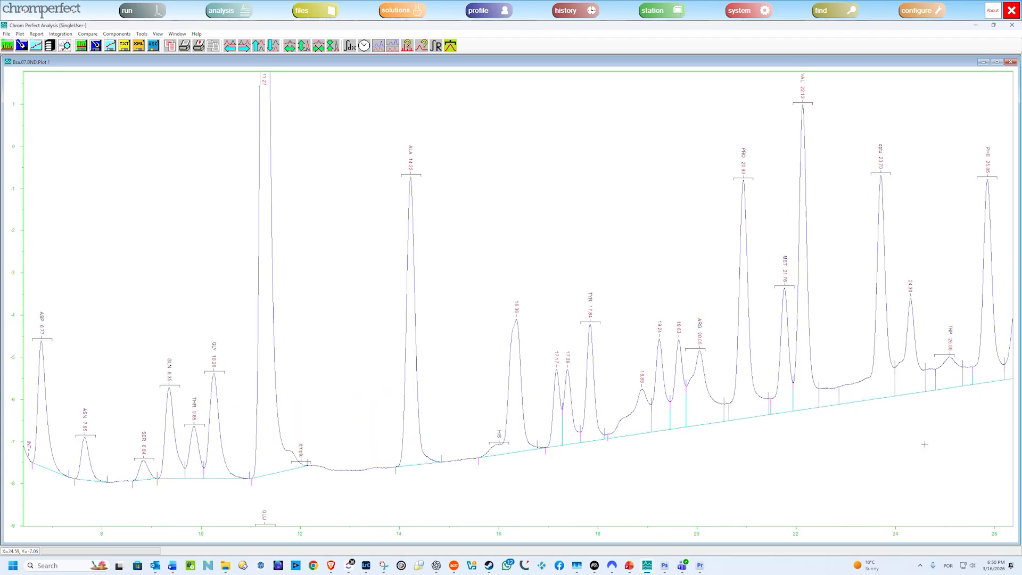
pyautogui.moveTo(465, 293); pyautogui.dragTo(742, 463)
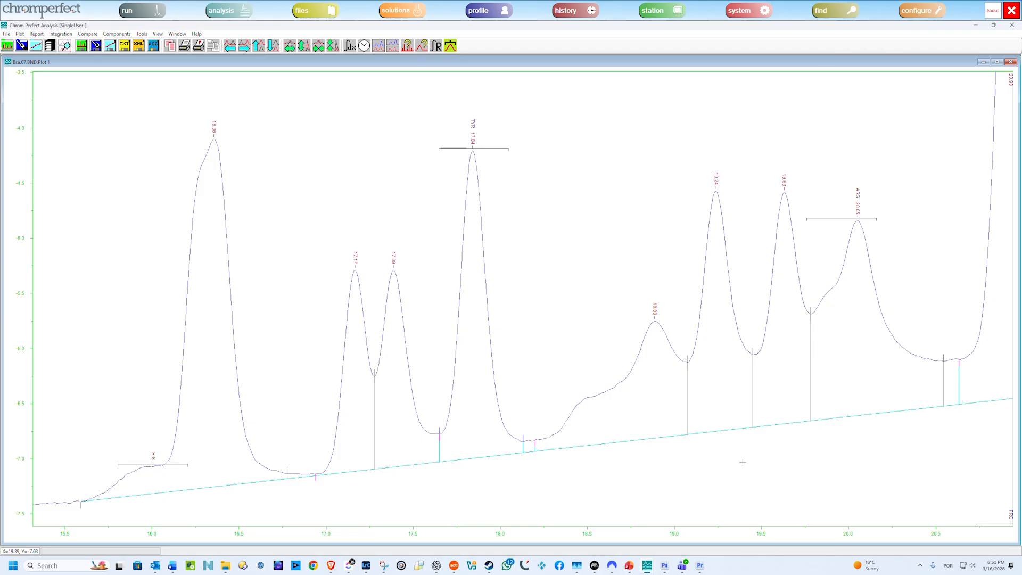
pyautogui.moveTo(307, 219); pyautogui.dragTo(449, 521)
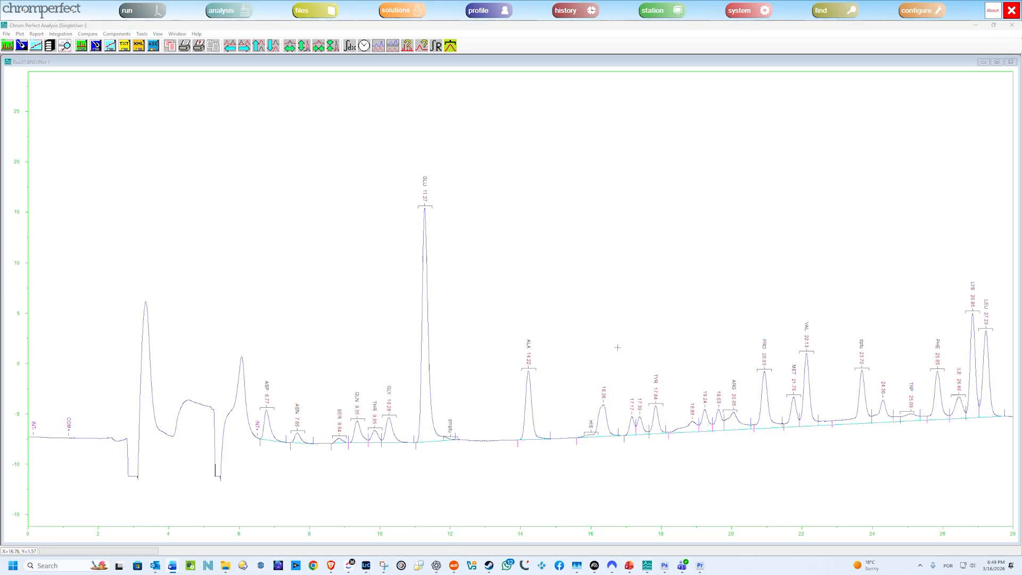
# From the full chromatogram, enlarge the region between about 16.6 and 21.6 minutes, covering the TYR, ARG and PRO peaks.
pyautogui.moveTo(617, 347); pyautogui.dragTo(892, 465)
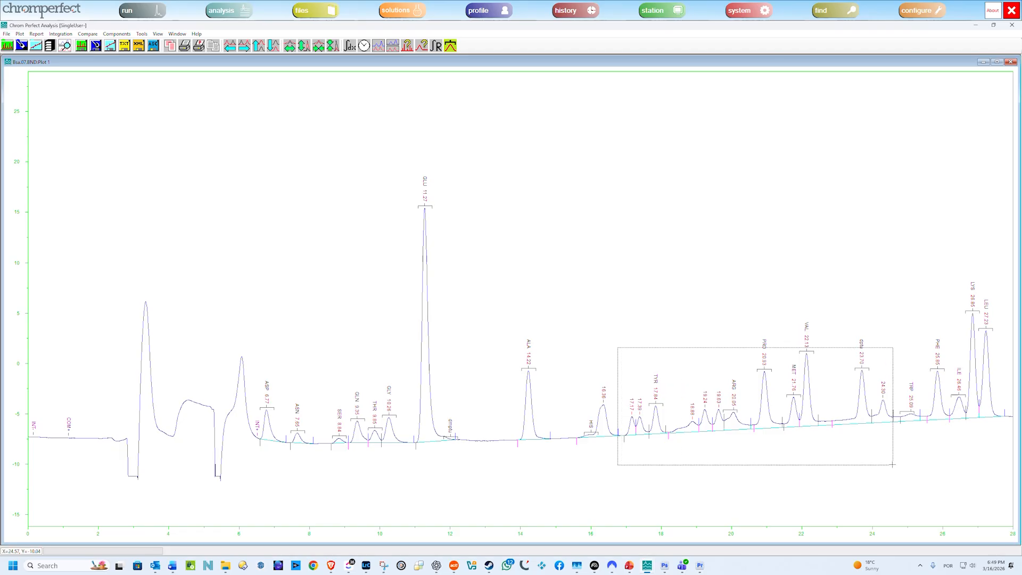
pyautogui.moveTo(893, 464); pyautogui.dragTo(894, 458)
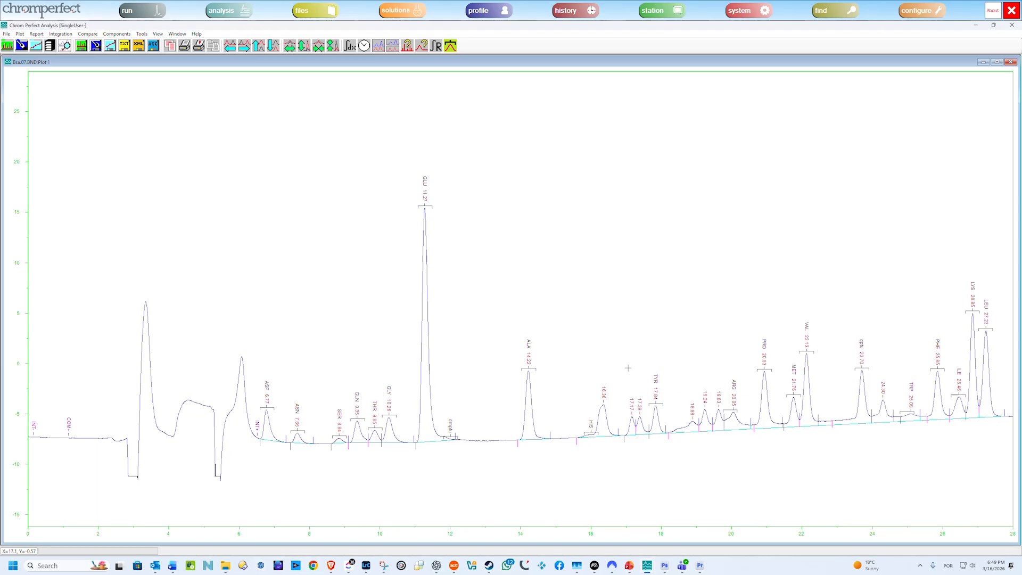
pyautogui.moveTo(611, 363); pyautogui.dragTo(788, 441)
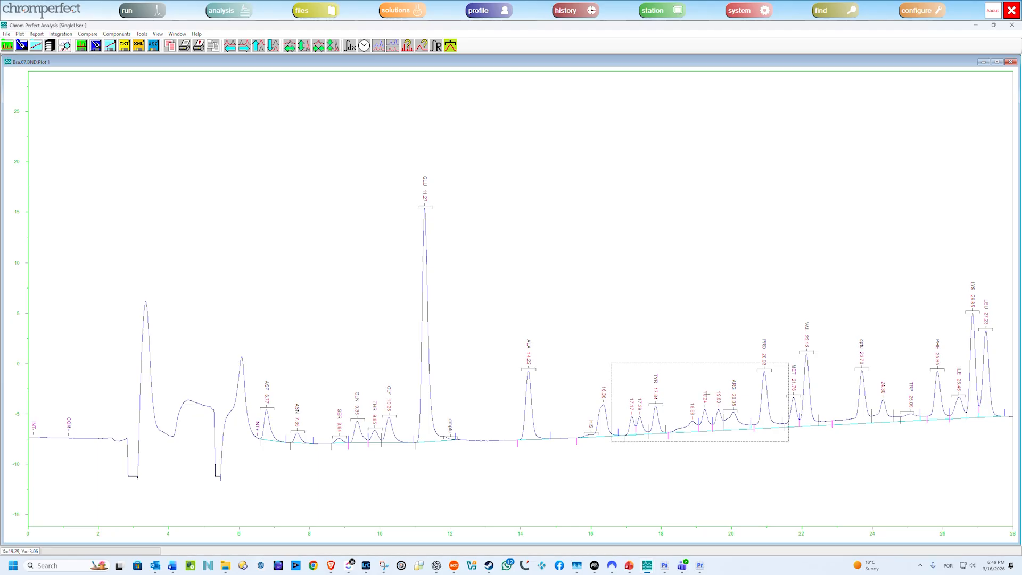
pyautogui.click(706, 393)
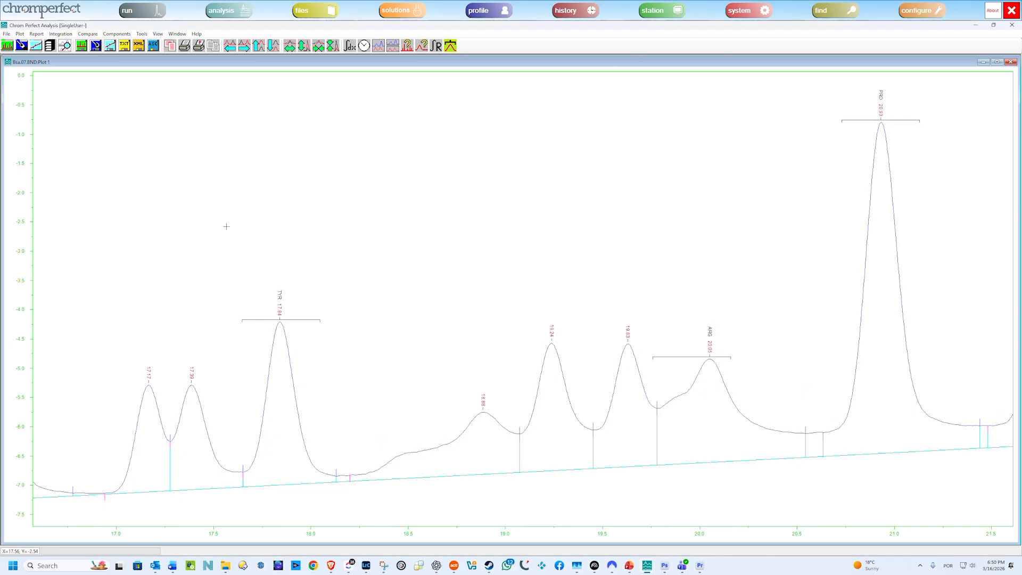
# Shift the expanded plot back and forth along the time axis and along the response axis.
pyautogui.click(232, 51)
pyautogui.click(232, 51)
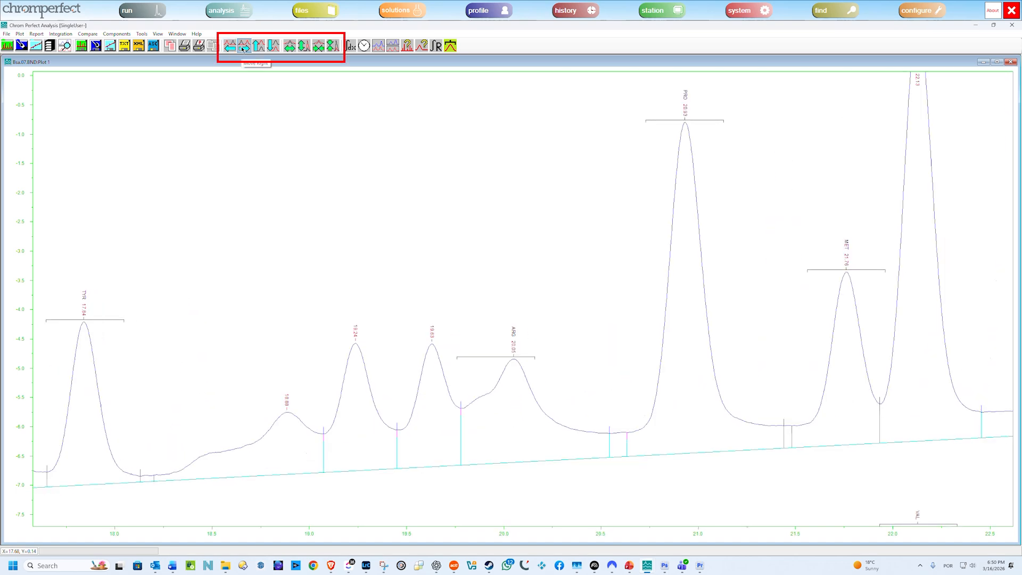
pyautogui.click(244, 49)
pyautogui.click(257, 49)
pyautogui.click(257, 49)
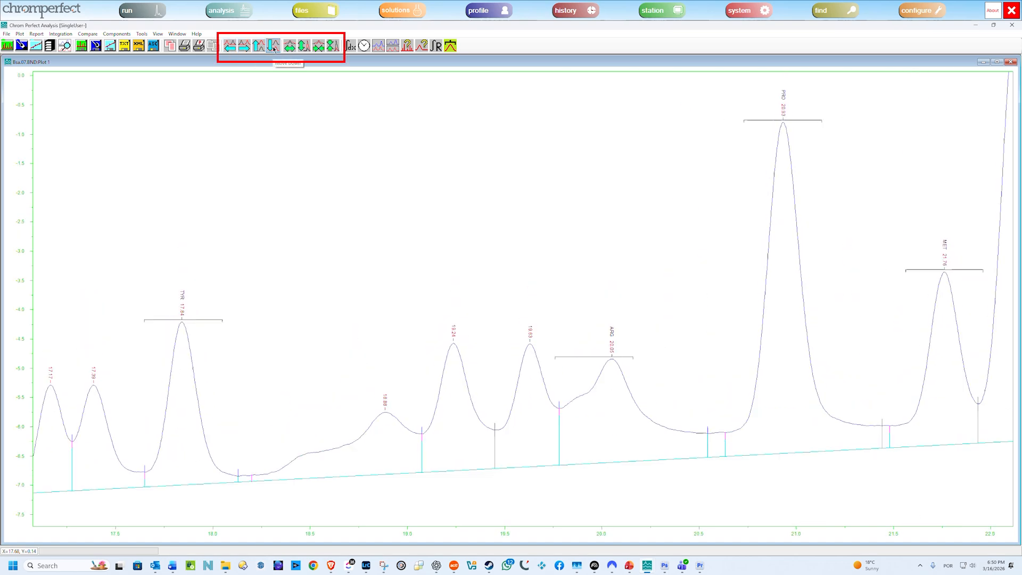
# Expand and contract the enlarged plot along its time and response axes.
pyautogui.click(291, 49)
pyautogui.click(293, 49)
pyautogui.click(292, 49)
pyautogui.click(293, 49)
pyautogui.click(321, 49)
pyautogui.click(321, 49)
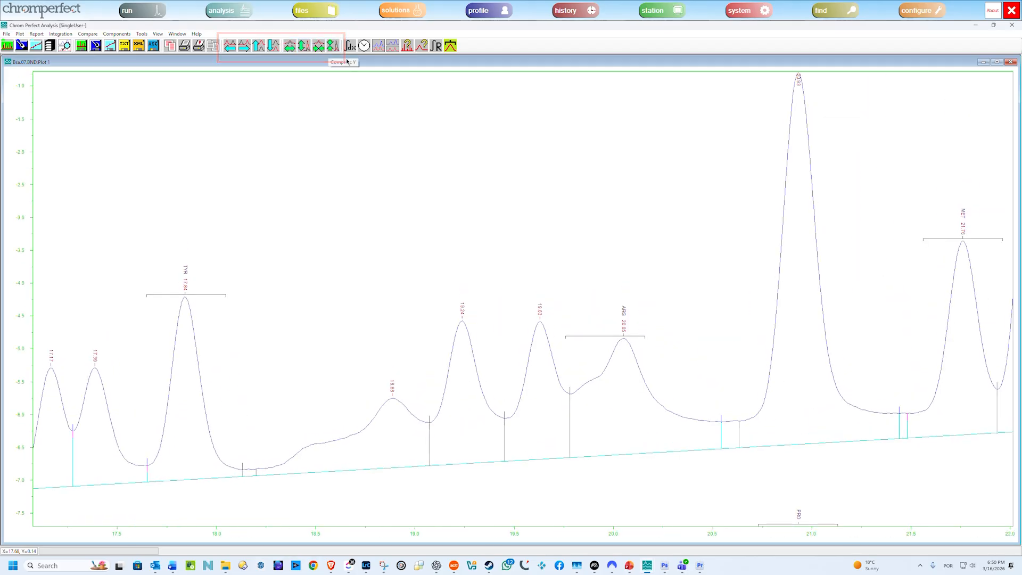
# Set the plot scale to Automatic for time and Auto-Scale for response, applying both to all chromatograms.
pyautogui.click(20, 35)
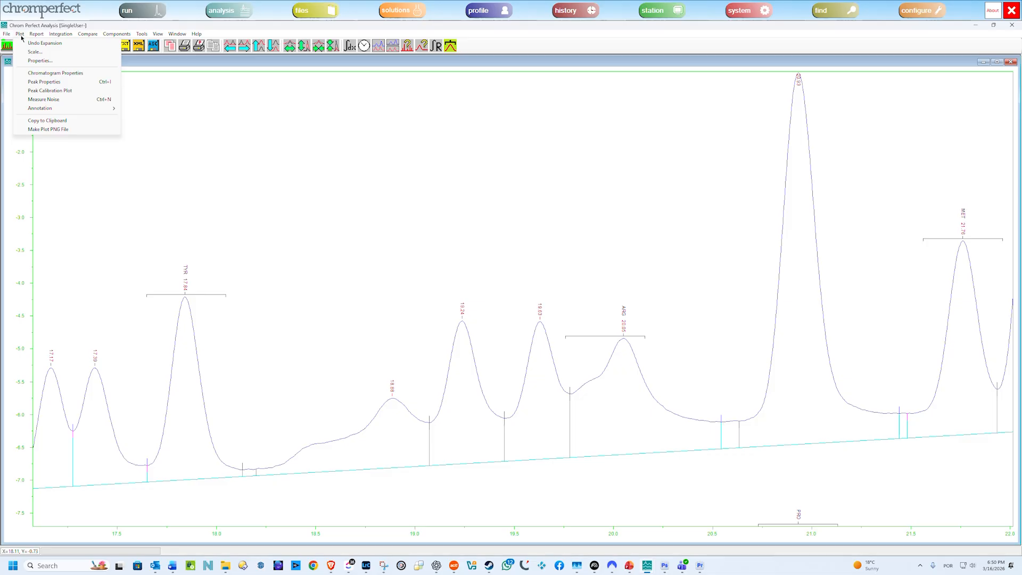
pyautogui.click(33, 52)
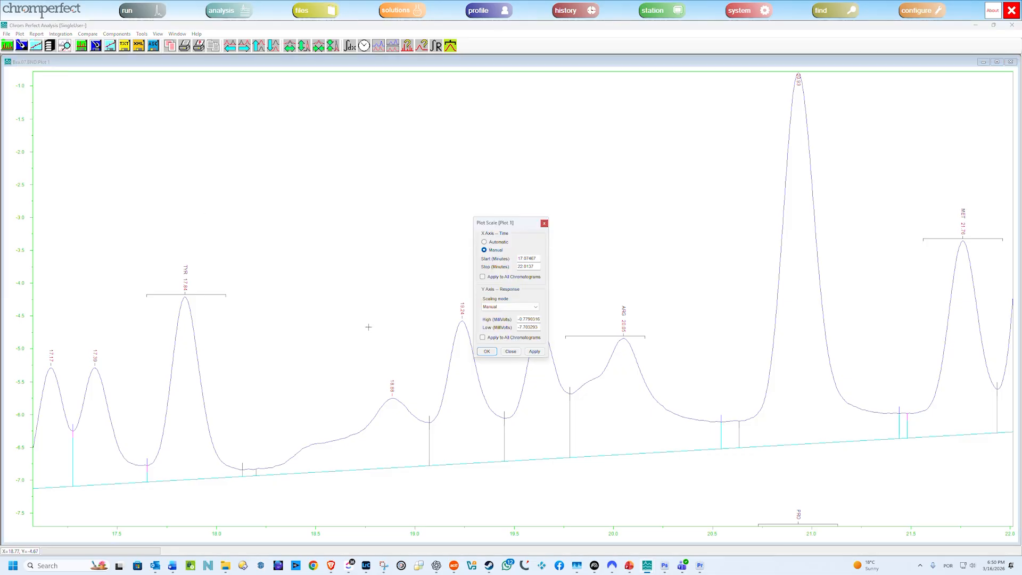
pyautogui.click(497, 244)
pyautogui.click(503, 307)
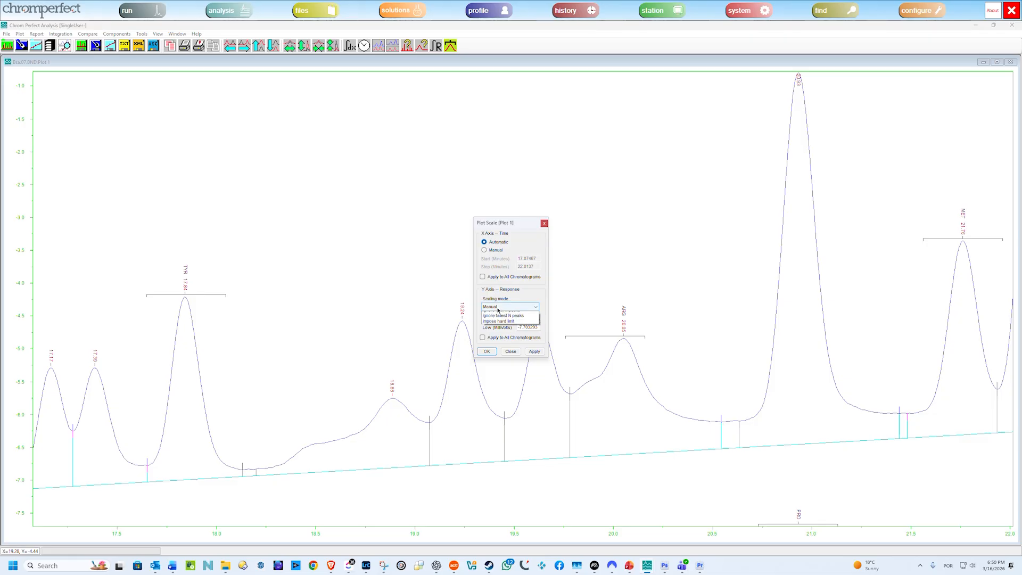
pyautogui.click(508, 319)
pyautogui.click(483, 277)
pyautogui.click(483, 337)
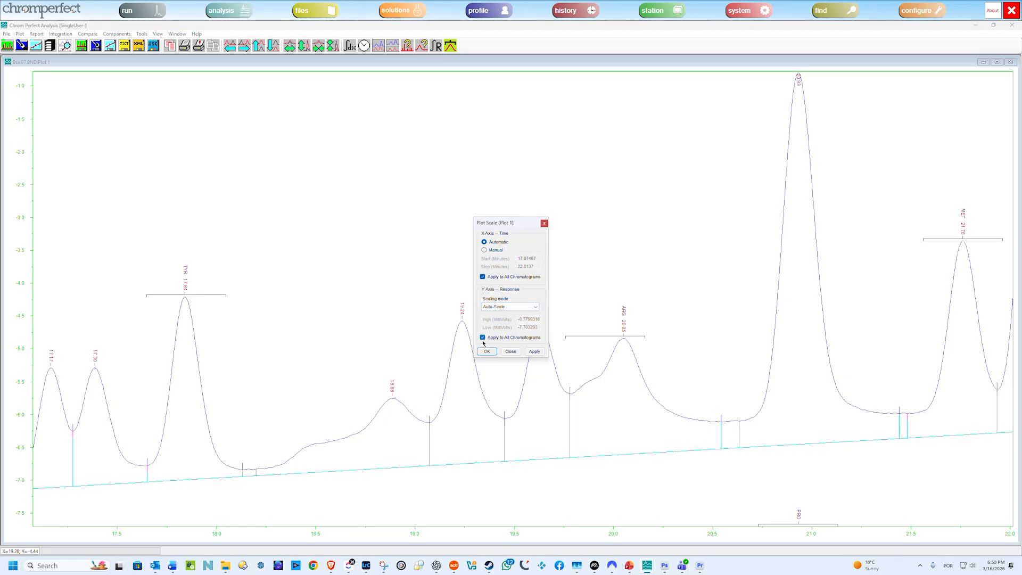
pyautogui.click(535, 351)
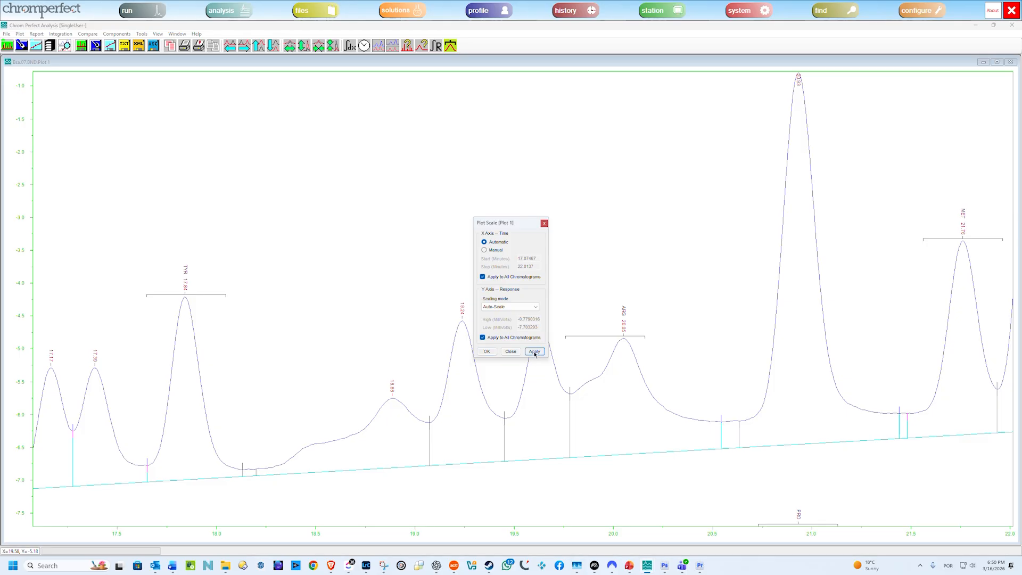
pyautogui.click(489, 352)
# Open the Plot Scale settings directly from the chromatogram and close them again.
pyautogui.rightClick(479, 214)
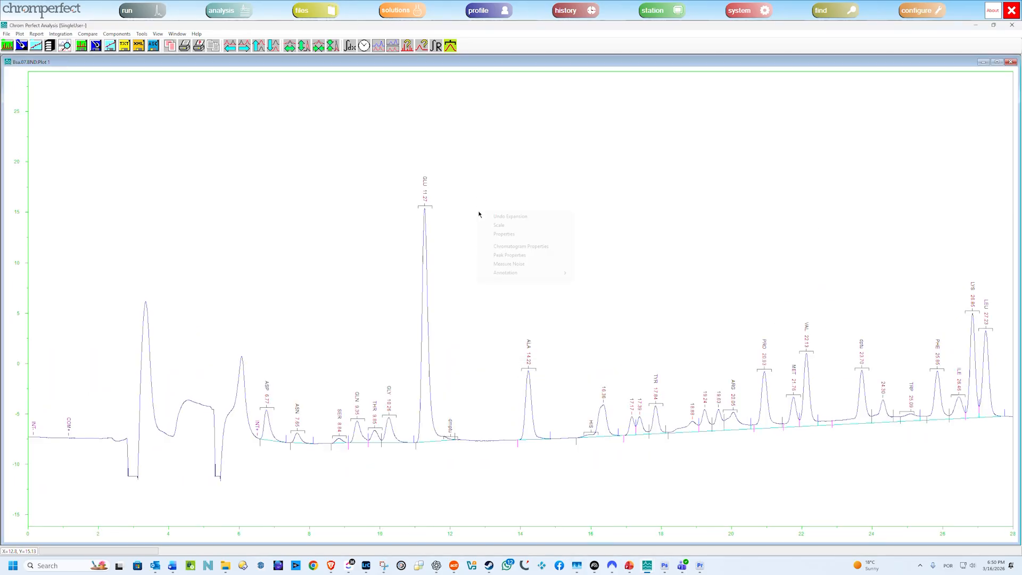
pyautogui.click(502, 226)
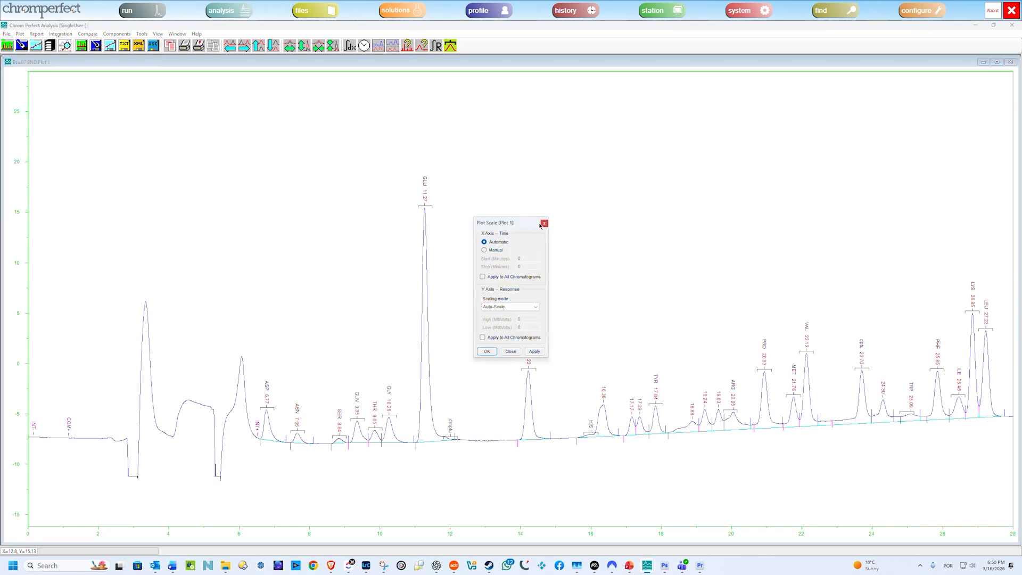
pyautogui.click(544, 223)
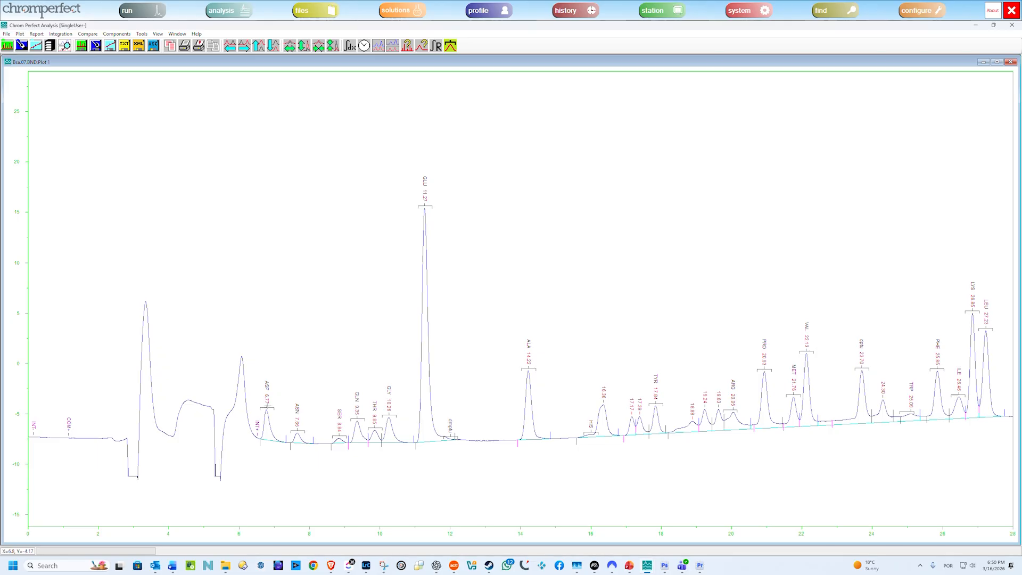
# Zoom in on the chromatogram through successive regions until the 17.17 and 17.39 minute peaks fill the plot.
pyautogui.moveTo(253, 346); pyautogui.dragTo(958, 456)
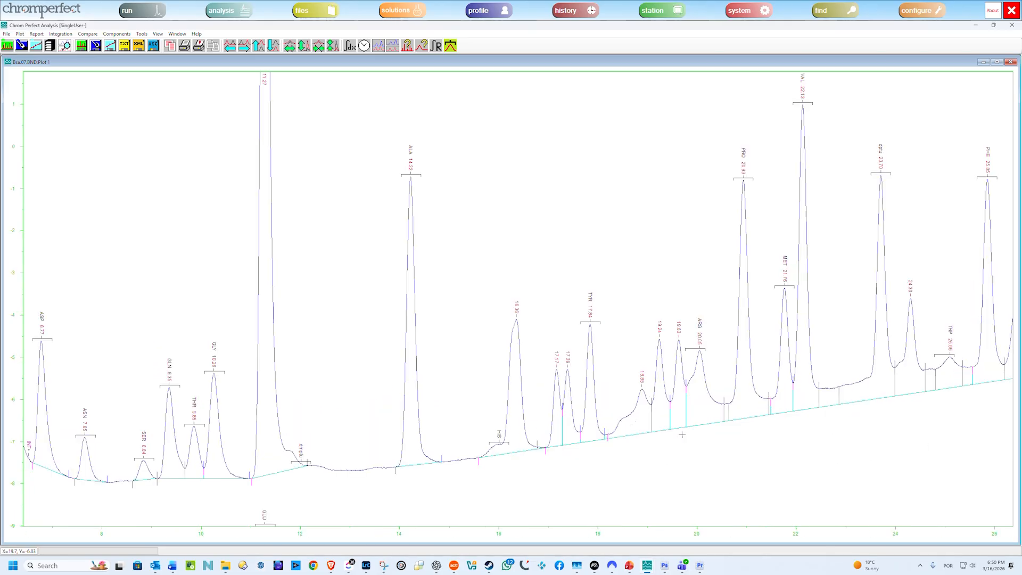
pyautogui.moveTo(465, 294); pyautogui.dragTo(742, 462)
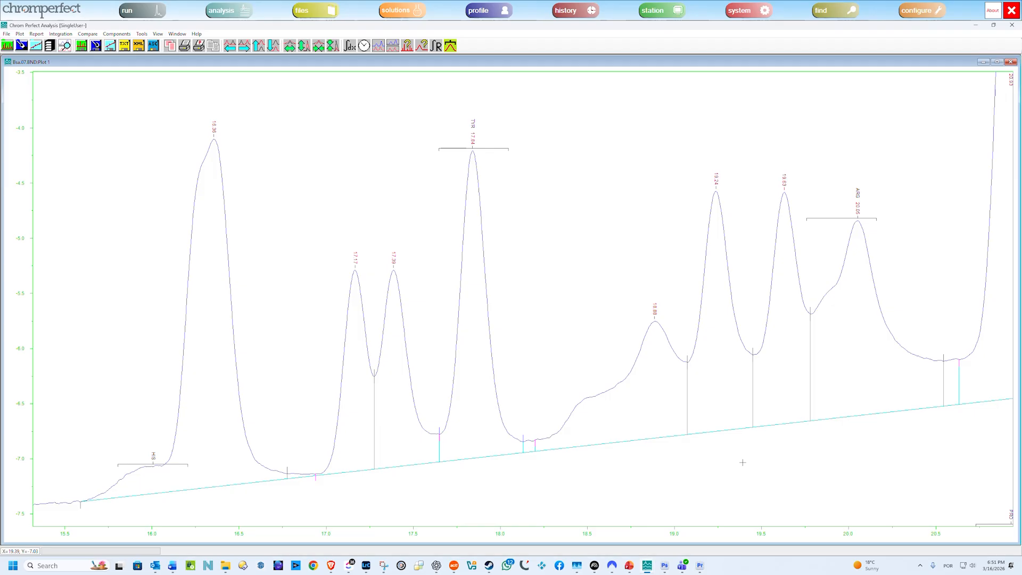
pyautogui.moveTo(306, 218); pyautogui.dragTo(449, 519)
pyautogui.click(438, 496)
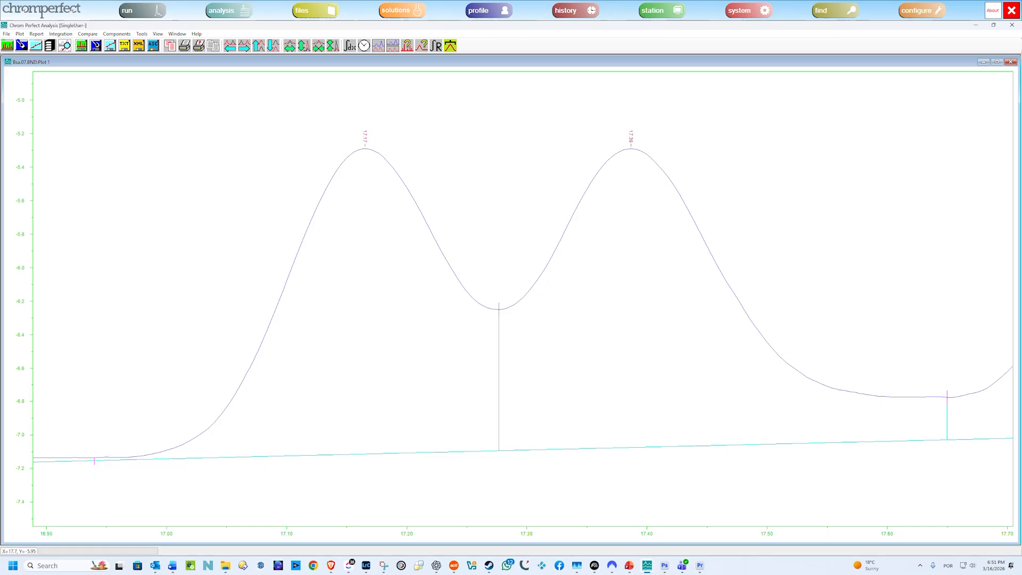
# Step back through two previous expansion levels, and expand the response axis for the region between about 14 and 22 minutes.
pyautogui.press('BackSpace')
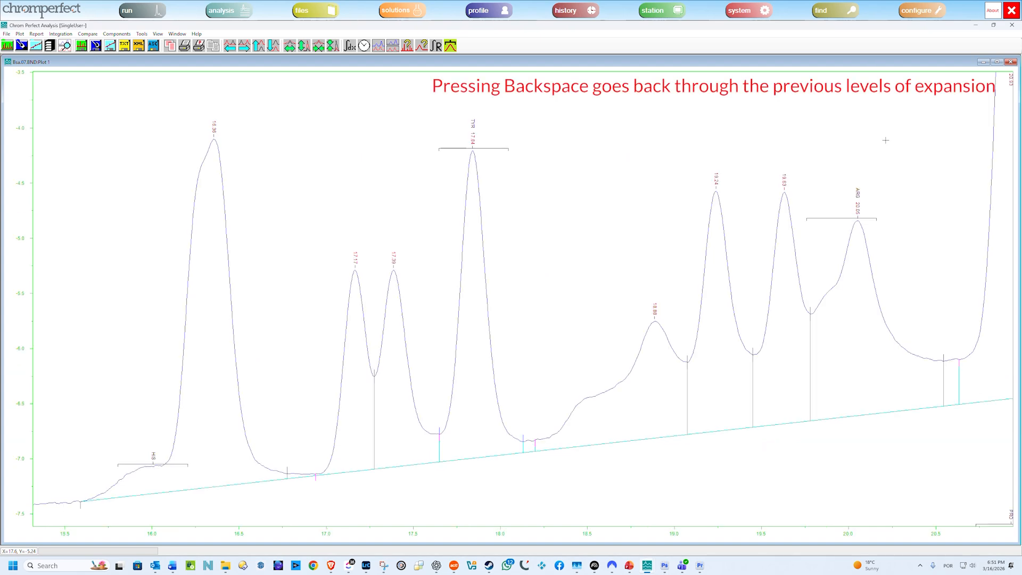
pyautogui.press('BackSpace')
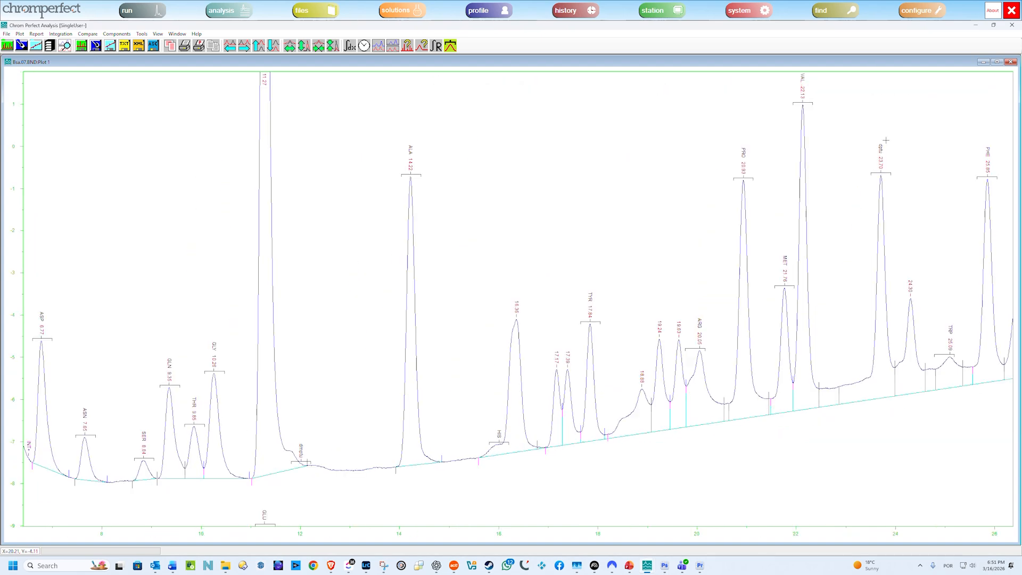
pyautogui.press('o')
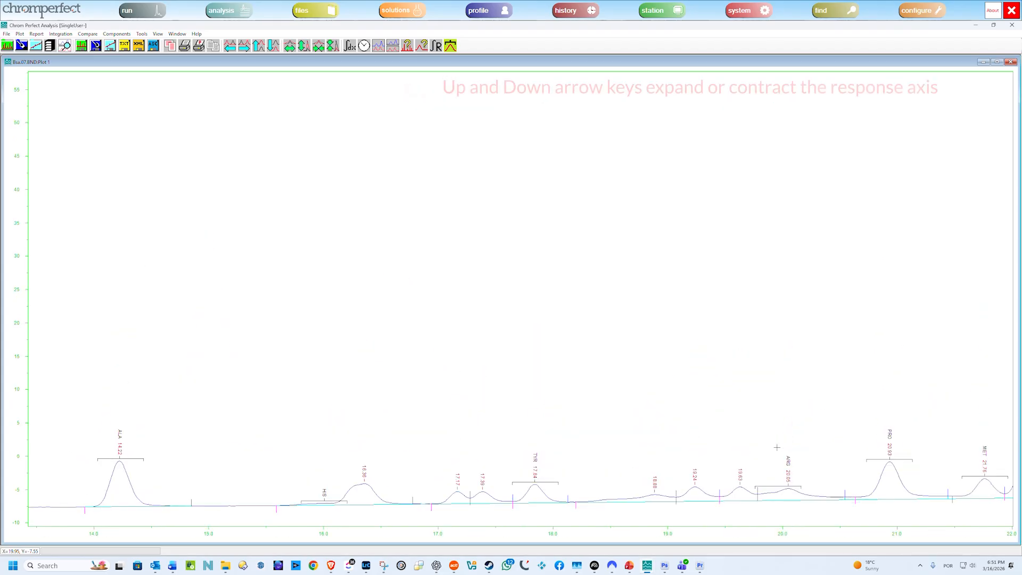
pyautogui.press('Up')
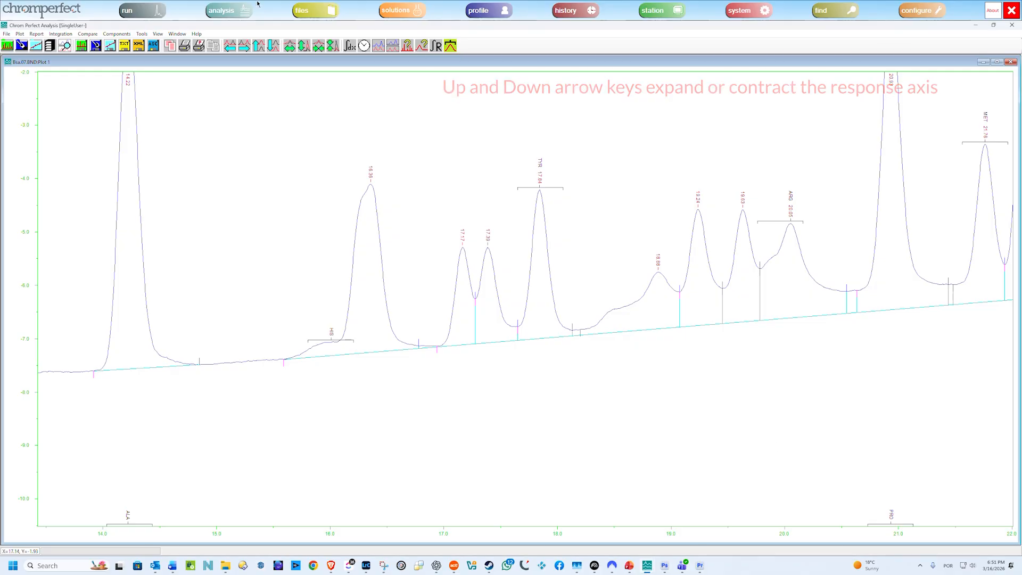
# Show the Expansion Map, place it near the plot's upper-left corner and enlarge it.
pyautogui.click(158, 33)
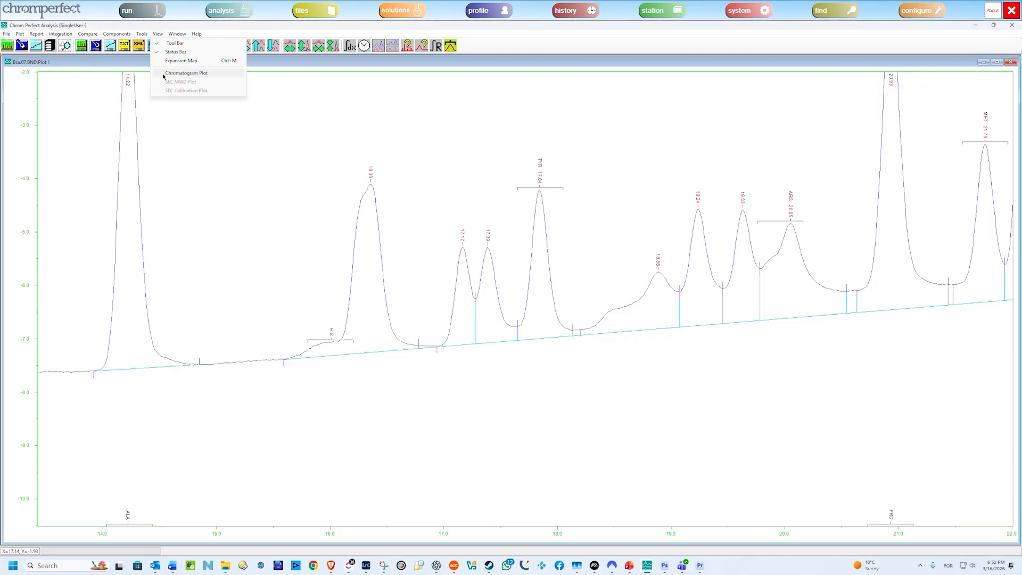
pyautogui.click(174, 62)
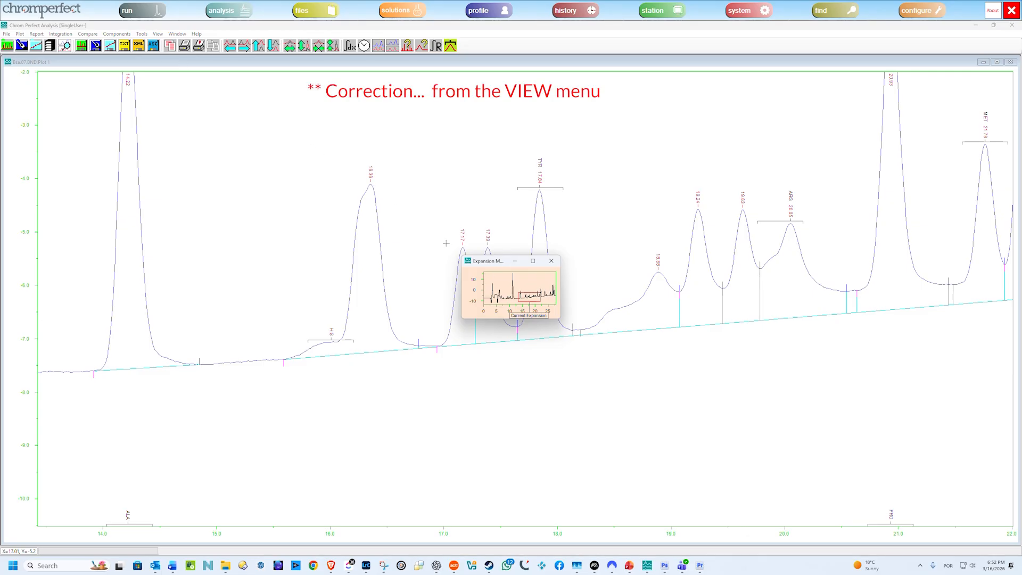
pyautogui.moveTo(499, 265); pyautogui.dragTo(198, 100)
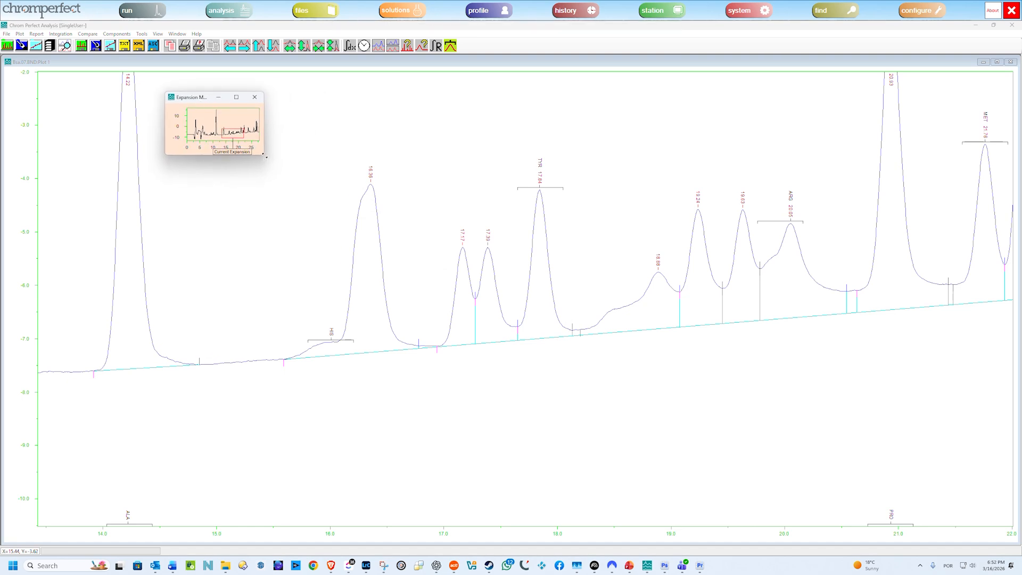
pyautogui.moveTo(265, 156); pyautogui.dragTo(424, 234)
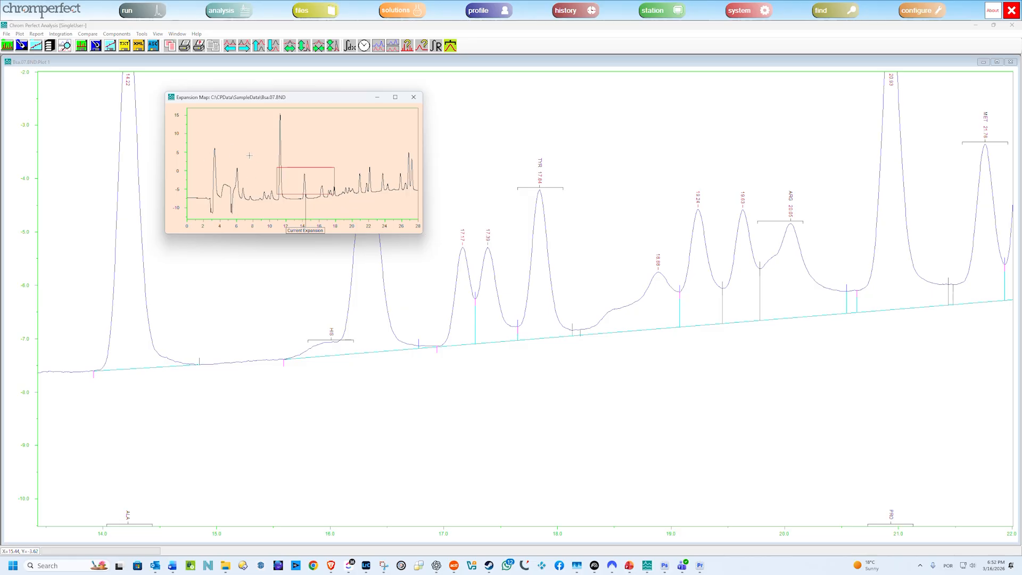
# Use the Expansion Map to expand about 8 to 19 minutes, and narrow that to the ALA peak between about 12 and 16 minutes.
pyautogui.moveTo(250, 154); pyautogui.dragTo(347, 218)
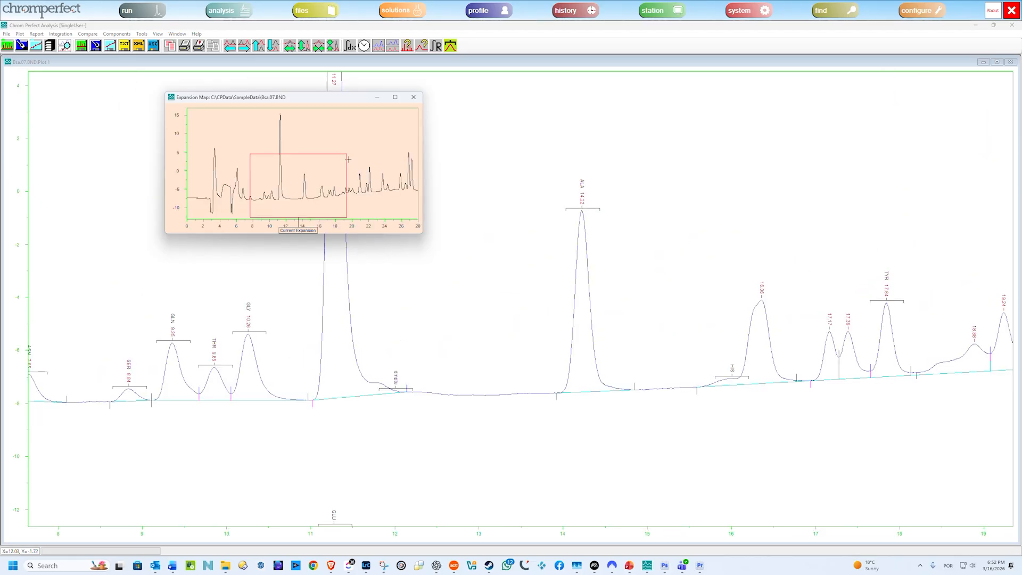
pyautogui.moveTo(324, 102); pyautogui.dragTo(188, 77)
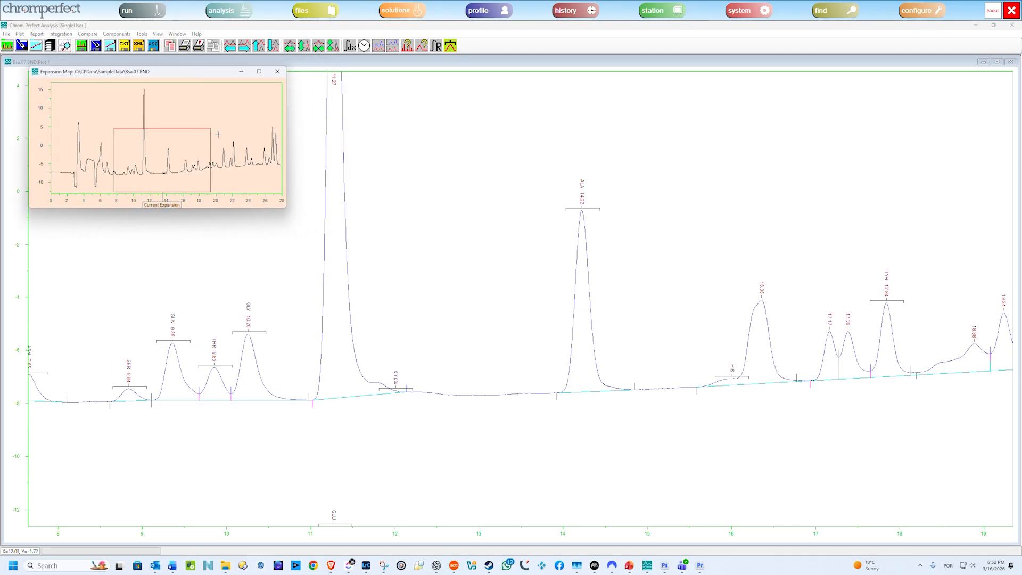
pyautogui.moveTo(218, 135)
pyautogui.mouseDown()
pyautogui.moveTo(254, 180)
pyautogui.moveTo(228, 205)
pyautogui.moveTo(171, 205)
pyautogui.mouseUp()
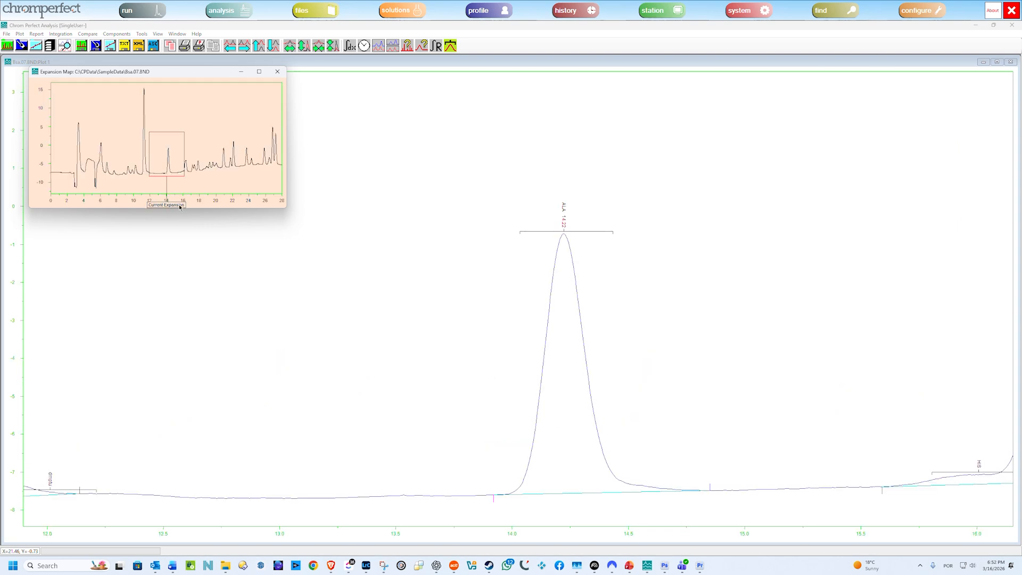
# Narrow the plot to about 13.8–15.9 minutes, and move the map's expansion to the peaks at 17.17 and 17.39 minutes.
pyautogui.moveTo(455, 197); pyautogui.dragTo(946, 504)
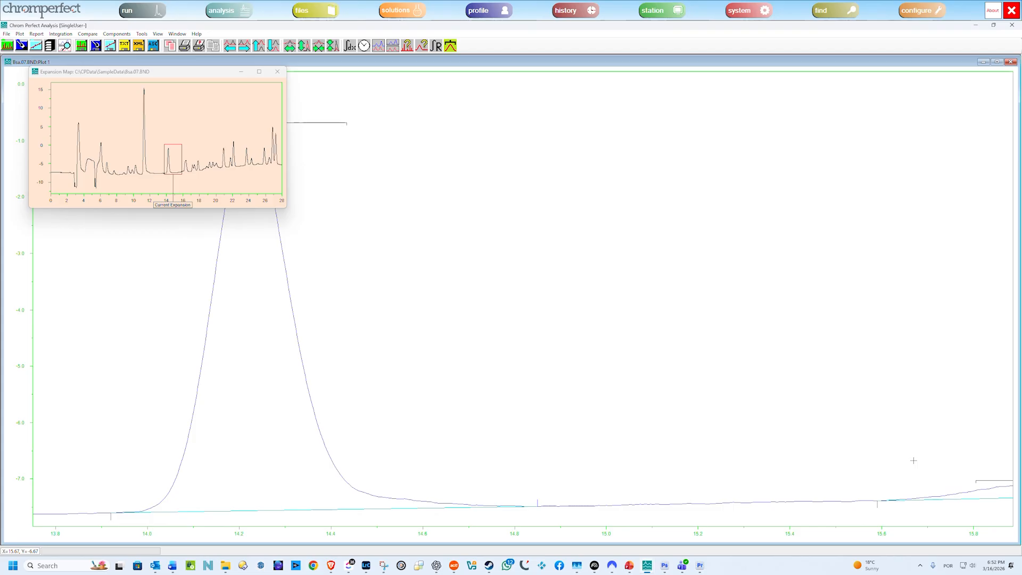
pyautogui.click(189, 160)
pyautogui.moveTo(193, 176); pyautogui.dragTo(197, 175)
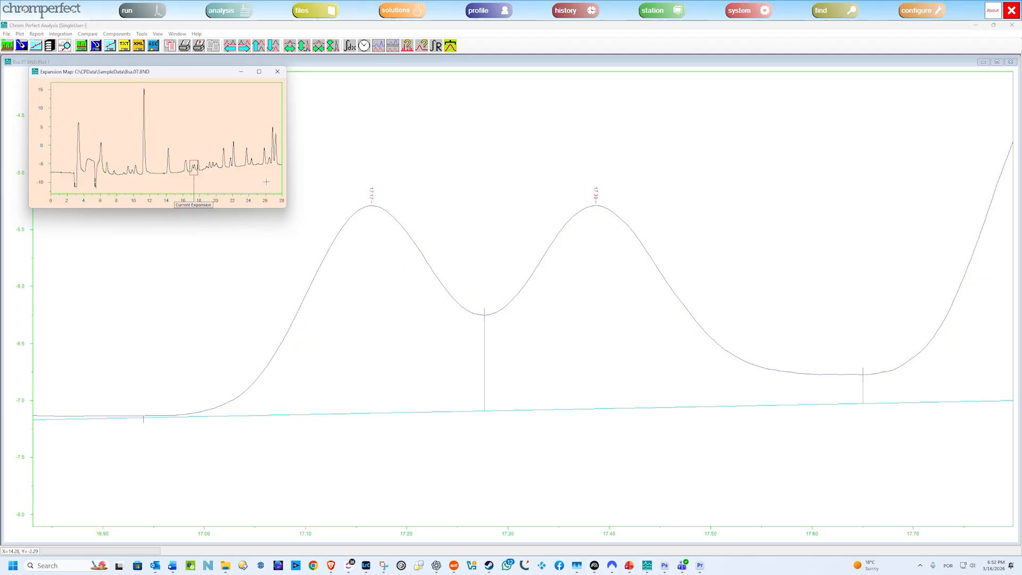
pyautogui.moveTo(274, 183); pyautogui.dragTo(275, 183)
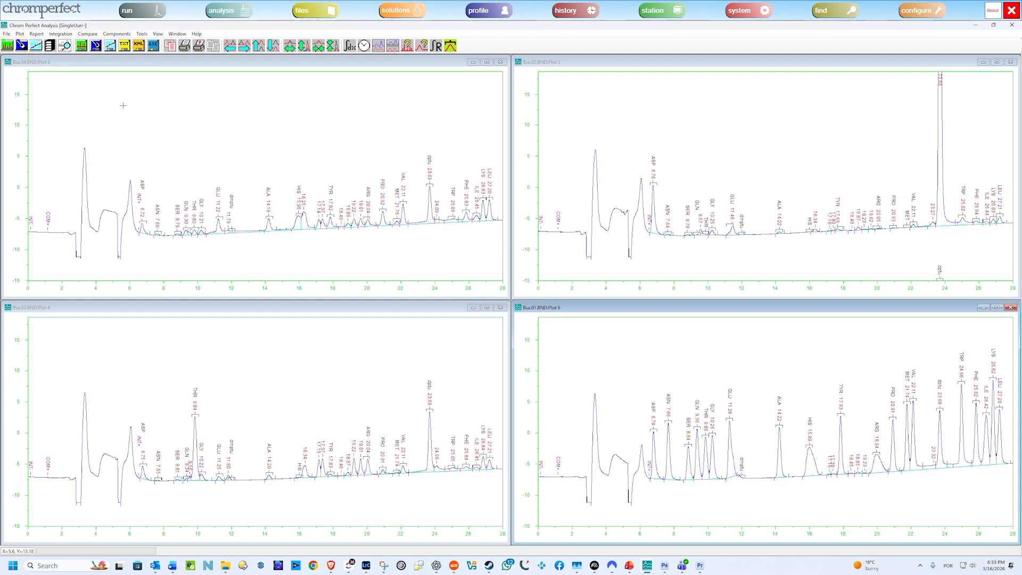
# Enable synchronized expansion for the tiled chromatograms, and expand about 13 to 20.5 minutes from the Bsa.04 plot.
pyautogui.click(90, 35)
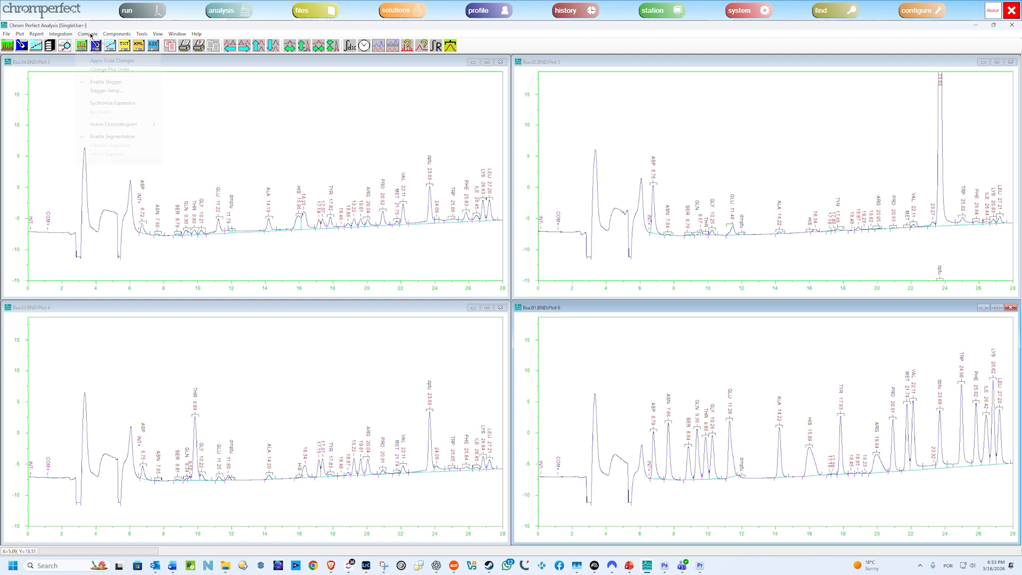
pyautogui.click(109, 102)
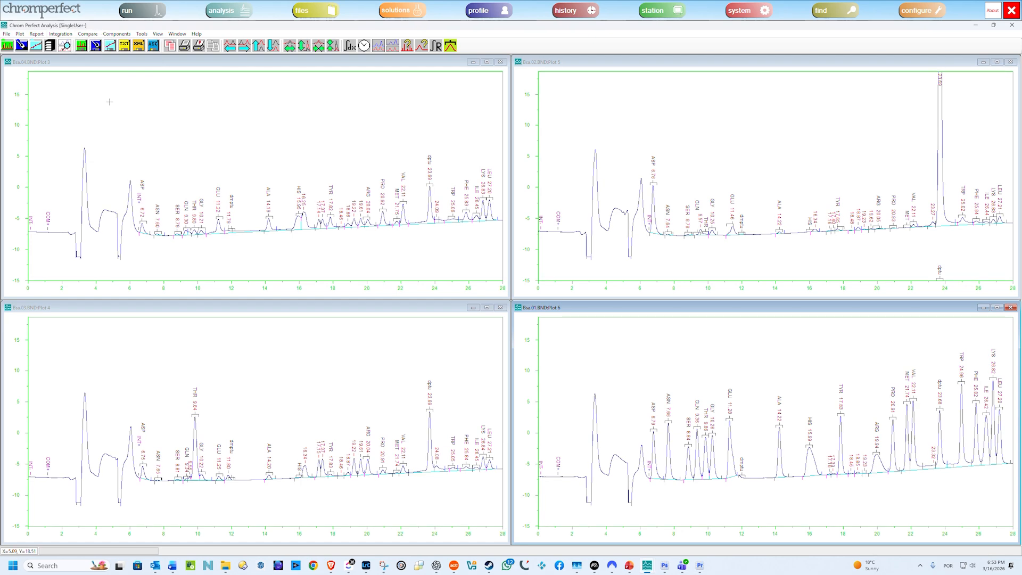
pyautogui.click(247, 202)
pyautogui.moveTo(246, 202); pyautogui.dragTo(375, 232)
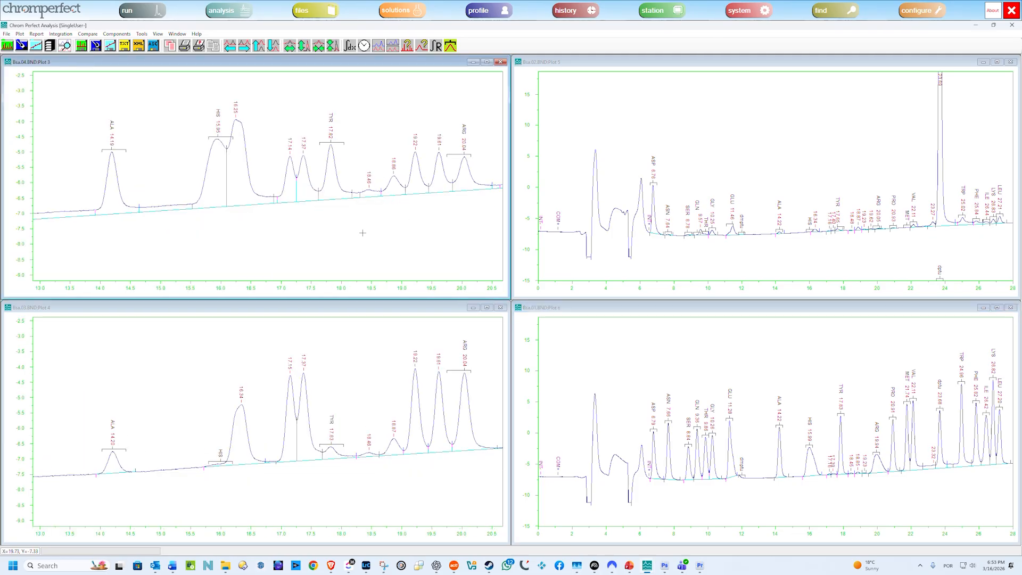
# Expand the peaks at 17.14 and 17.37 minutes in all four plots, and step back out to full scale.
pyautogui.moveTo(272, 143); pyautogui.dragTo(324, 224)
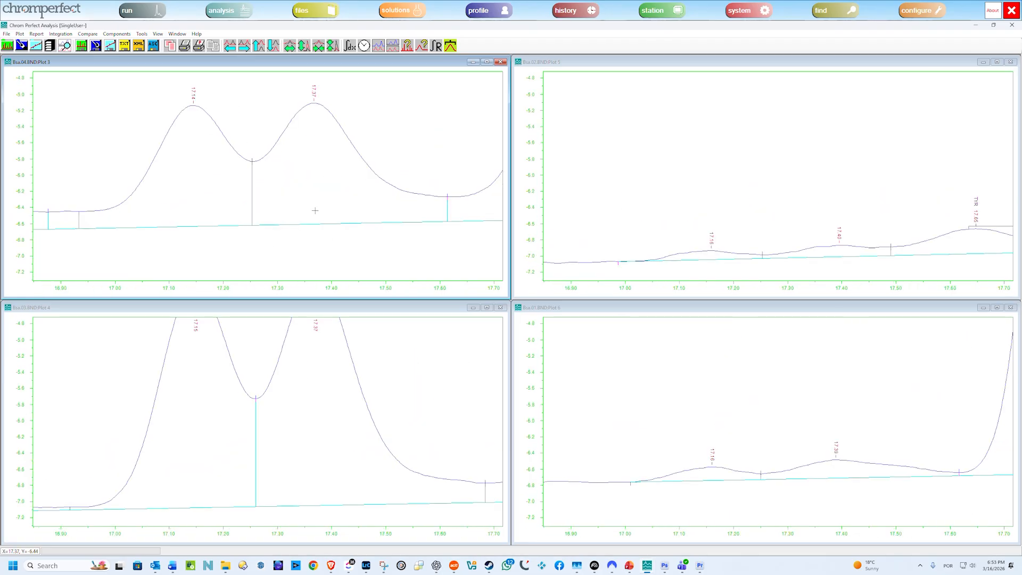
pyautogui.click(469, 293)
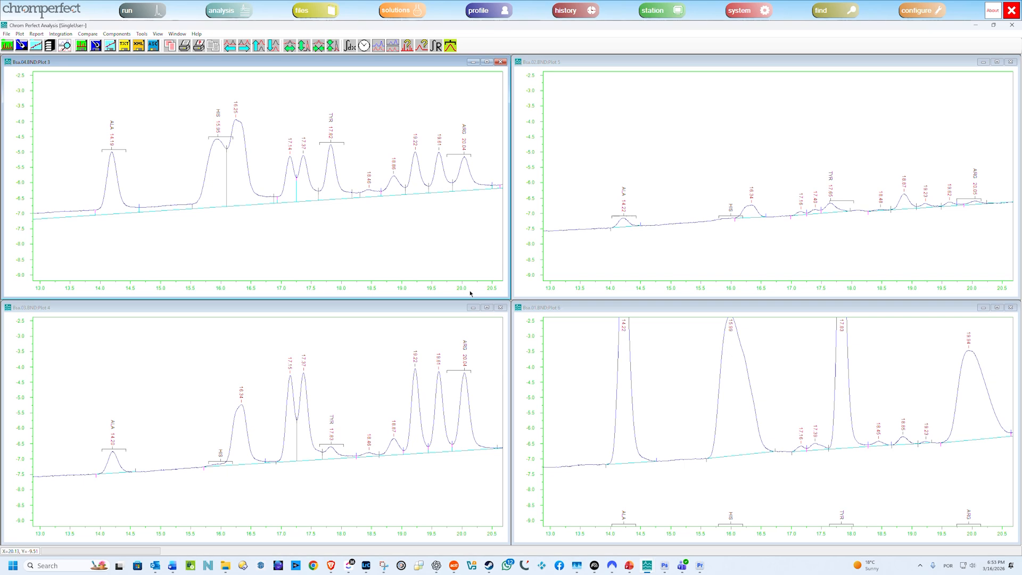
pyautogui.doubleClick(344, 240)
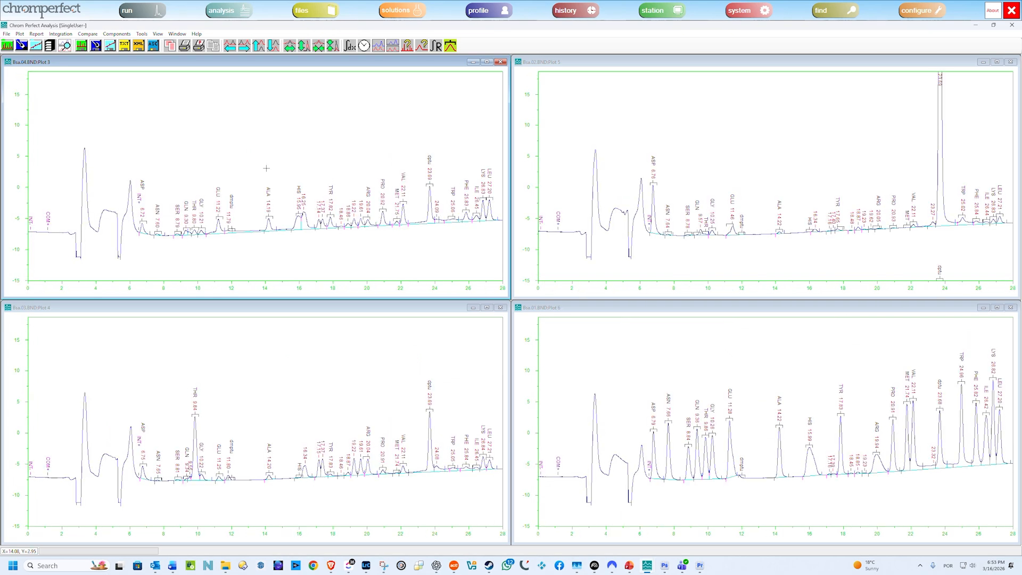
# Expand the synchronized plots to about 14–28 minutes, and shift the range to about 10–24 minutes with the Expansion Map.
pyautogui.moveTo(263, 145); pyautogui.dragTo(498, 248)
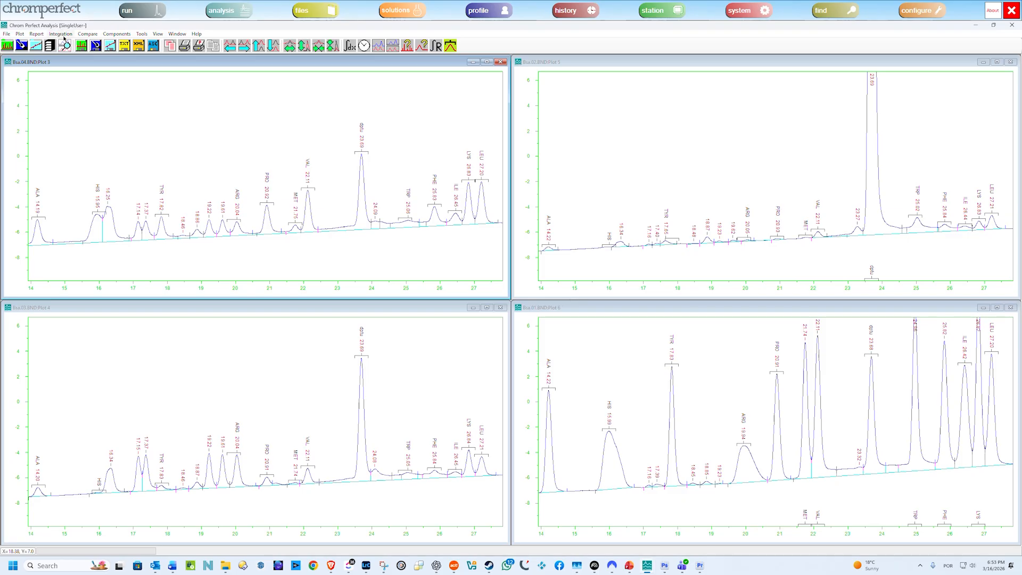
pyautogui.click(158, 34)
pyautogui.click(173, 63)
pyautogui.moveTo(221, 207); pyautogui.dragTo(186, 202)
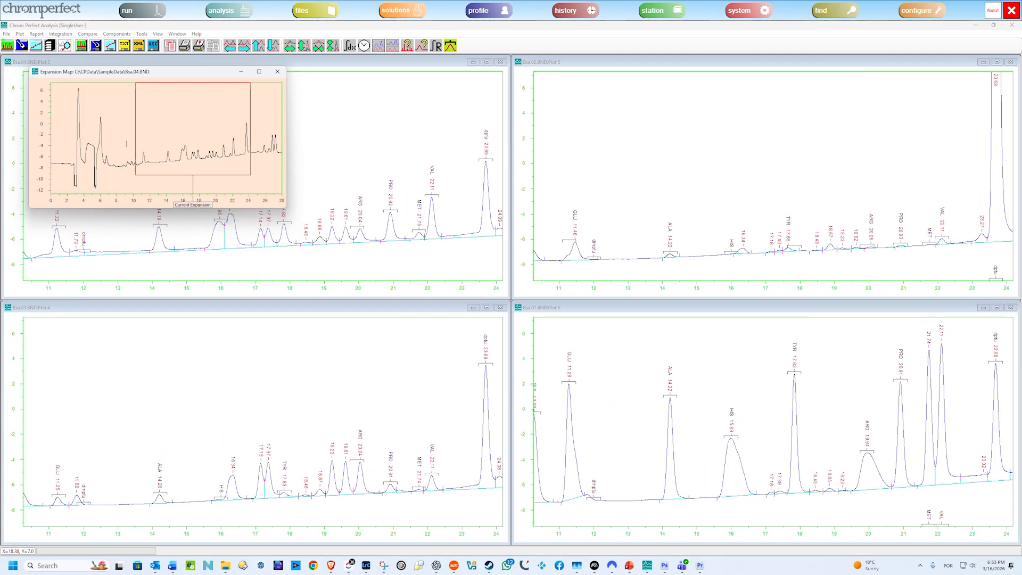
# Use the Expansion Map to expand about 9–16 minutes, and shift that range to about 16–23 minutes on a smaller map.
pyautogui.moveTo(126, 144); pyautogui.dragTo(183, 173)
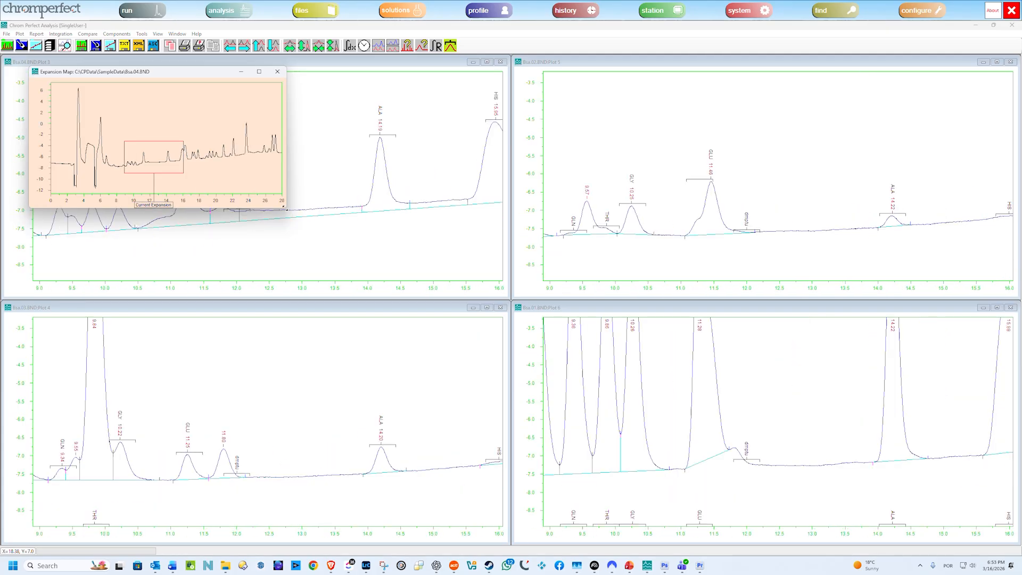
pyautogui.moveTo(284, 208); pyautogui.dragTo(237, 153)
pyautogui.moveTo(129, 151); pyautogui.dragTo(177, 151)
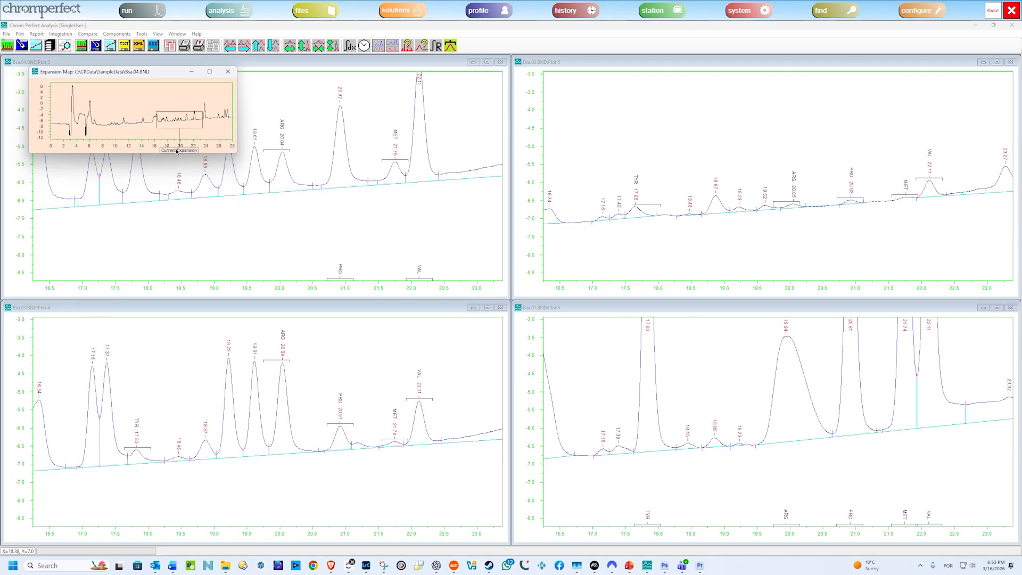
# Close the Expansion Map and overlay the four chromatograms at full scale.
pyautogui.click(228, 71)
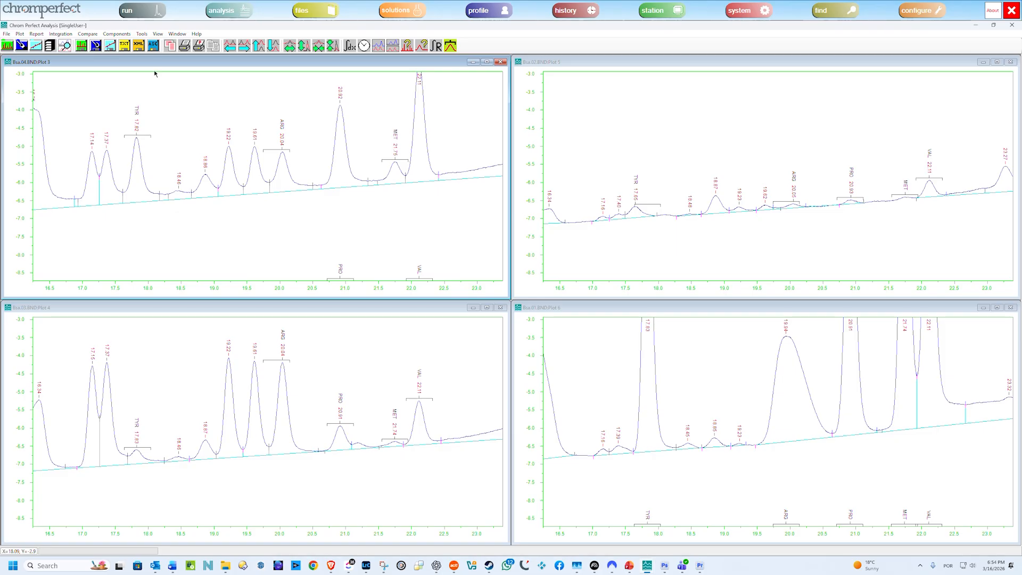
pyautogui.doubleClick(268, 125)
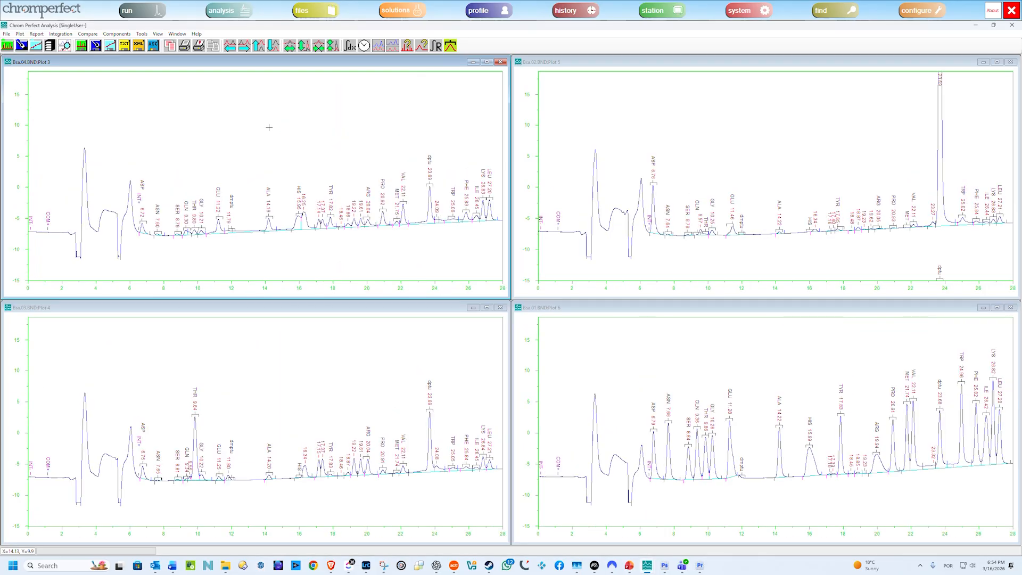
pyautogui.click(88, 35)
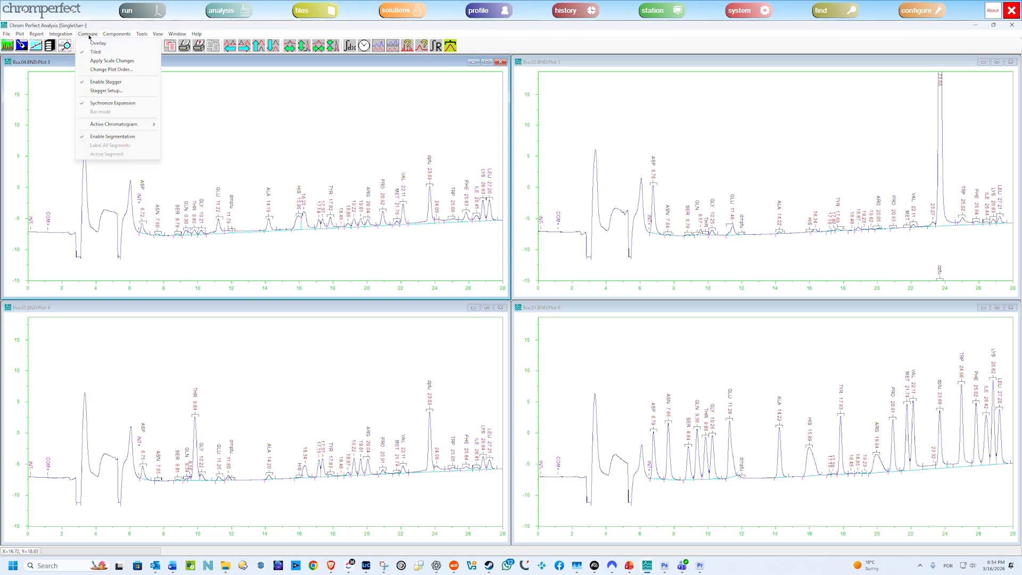
pyautogui.click(97, 44)
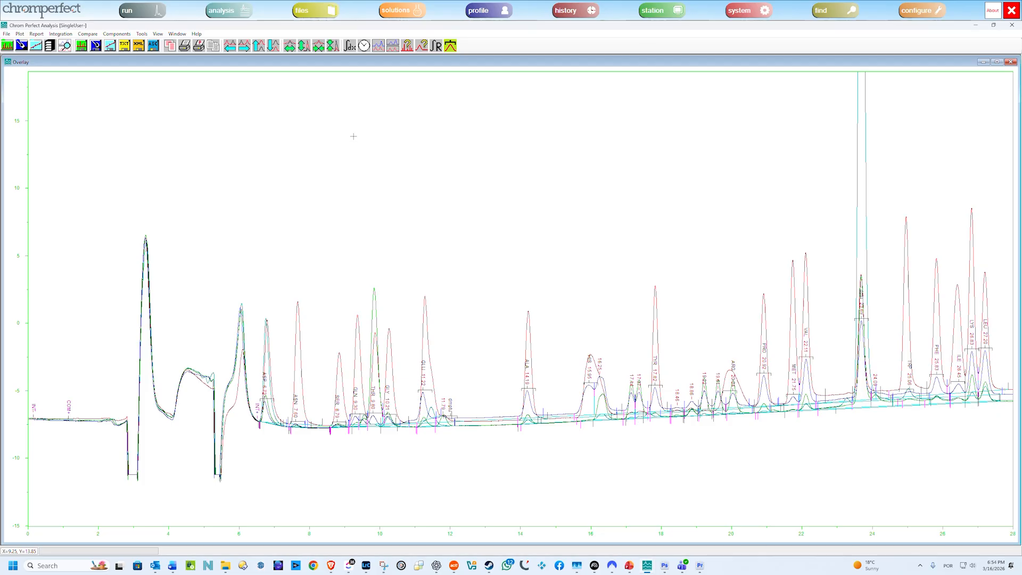
# Stagger the overlaid chromatograms vertically with a Y scale stagger amount of 2.000.
pyautogui.click(96, 36)
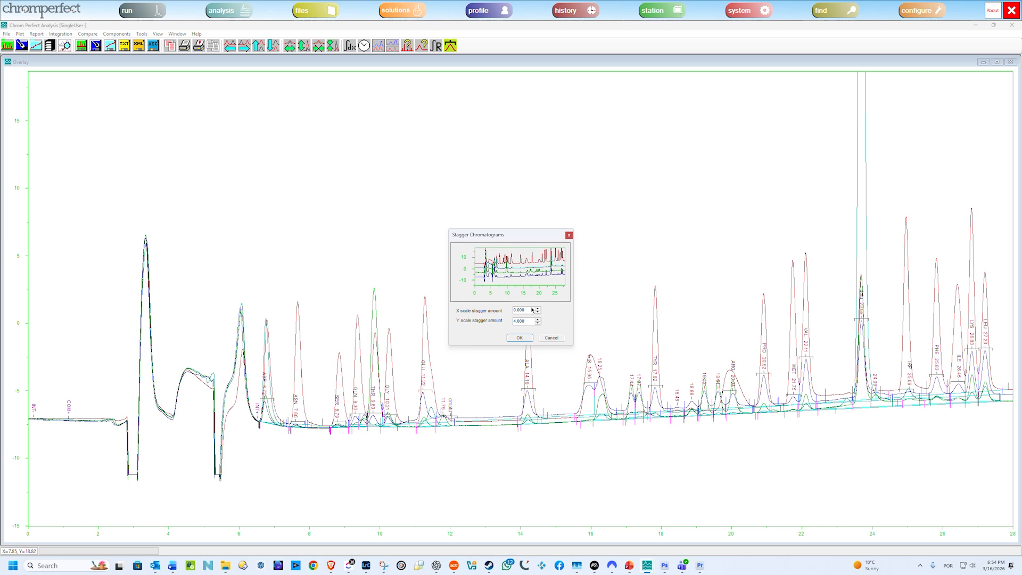
pyautogui.click(537, 323)
pyautogui.click(537, 323)
pyautogui.click(520, 338)
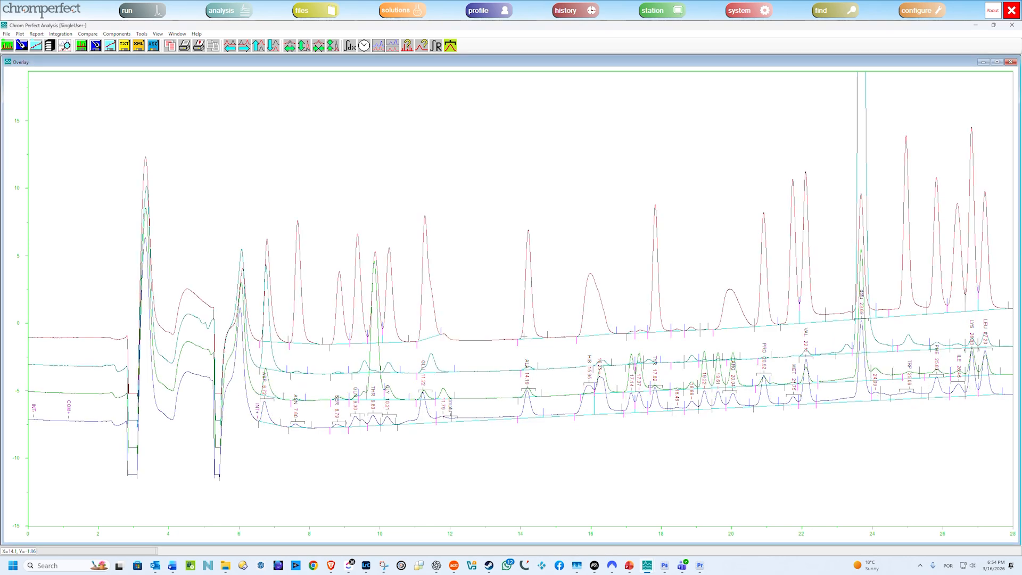
# Offset the overlaid chromatograms in time with an X scale stagger amount of 1.000.
pyautogui.click(88, 34)
pyautogui.click(113, 91)
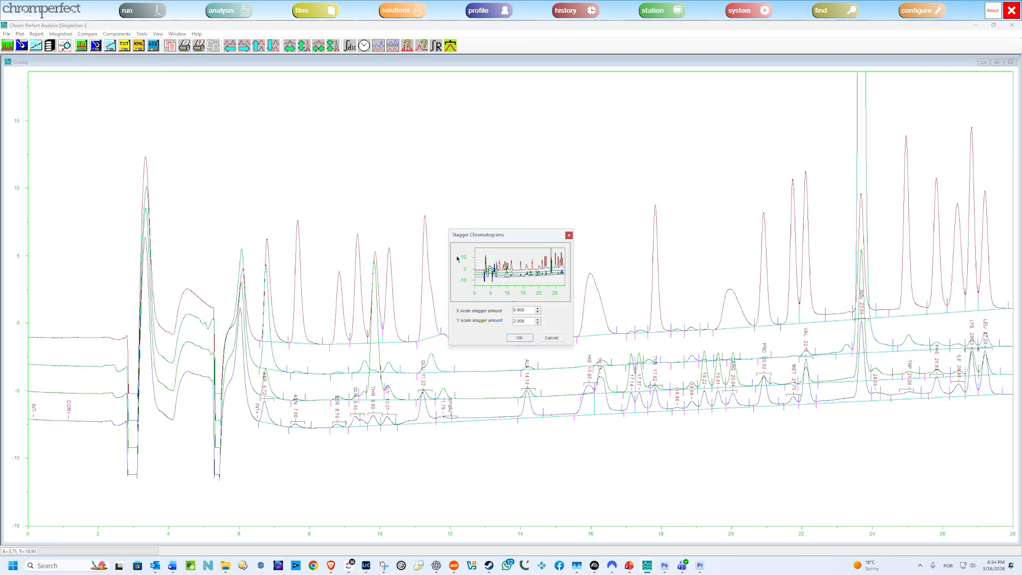
pyautogui.click(537, 310)
pyautogui.click(537, 310)
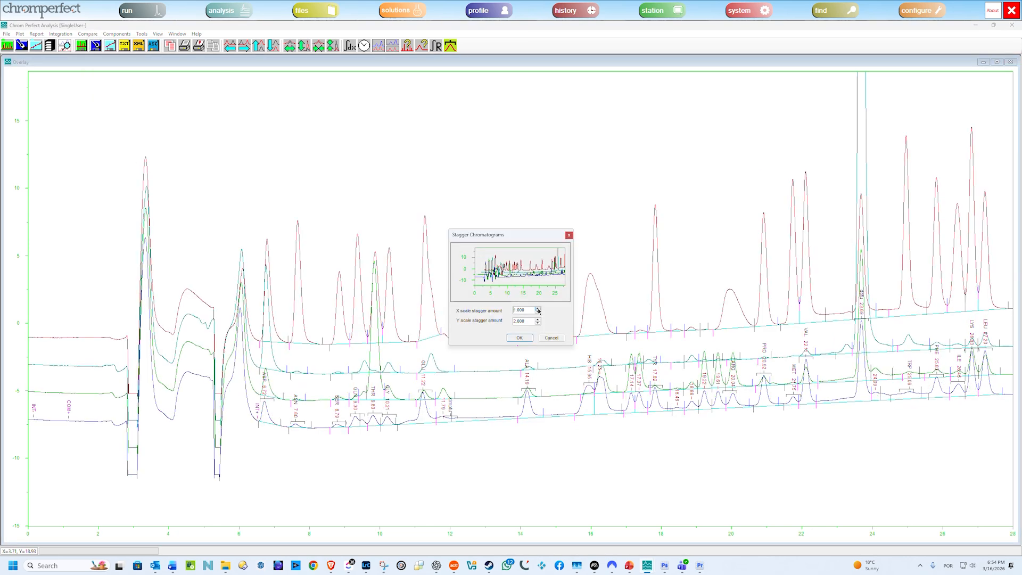
pyautogui.click(519, 337)
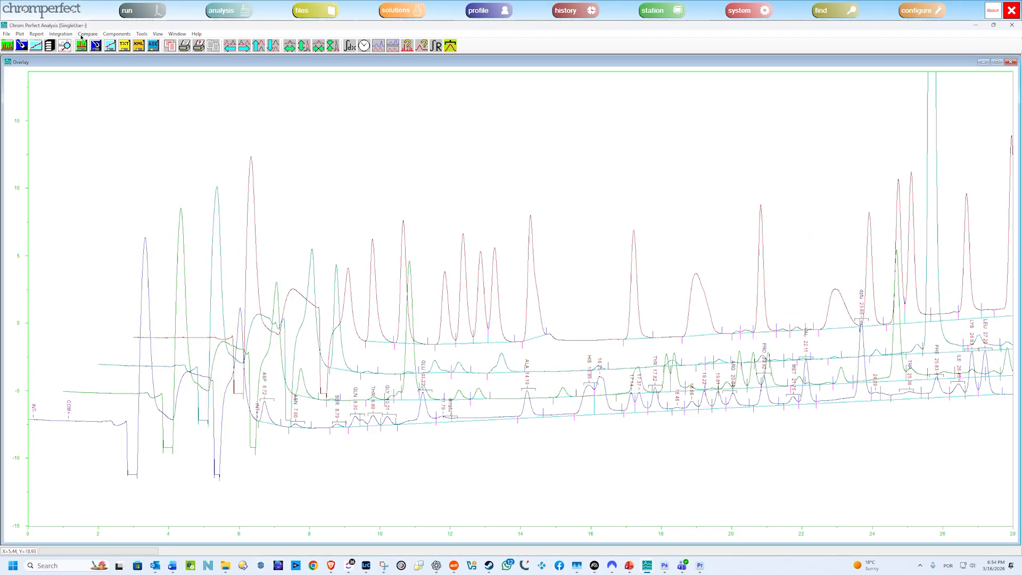
# Expand the staggered overlay to about 11–18.6 minutes, and narrow it to about 13.5–17.6 minutes.
pyautogui.click(61, 34)
pyautogui.moveTo(87, 36)
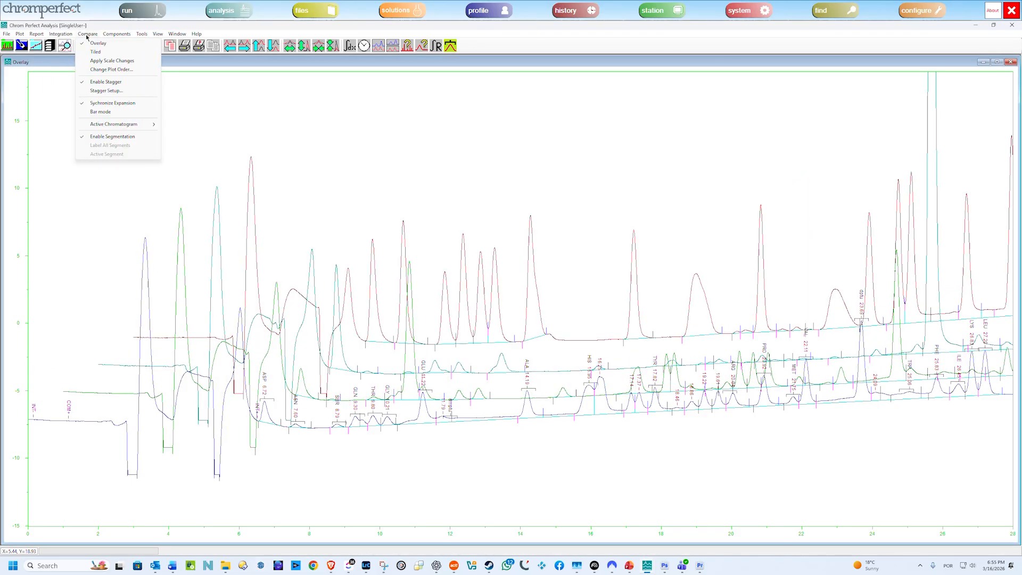
pyautogui.click(413, 221)
pyautogui.moveTo(412, 217); pyautogui.dragTo(672, 466)
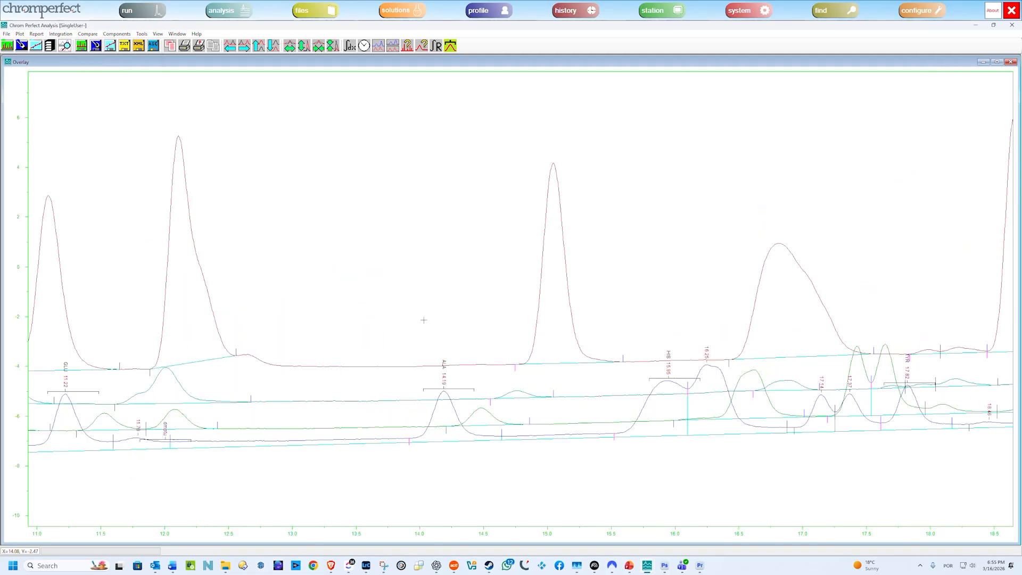
pyautogui.moveTo(358, 114); pyautogui.dragTo(860, 462)
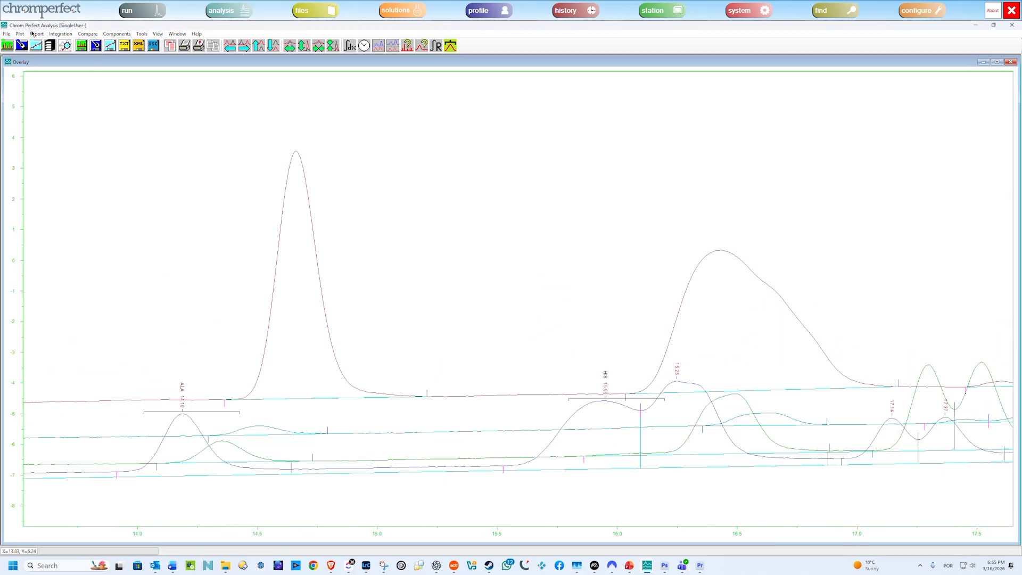
# Switch the comparison back to tiled plots, and expand all of them to about 14–24 minutes from the Bsa.04 plot.
pyautogui.click(88, 34)
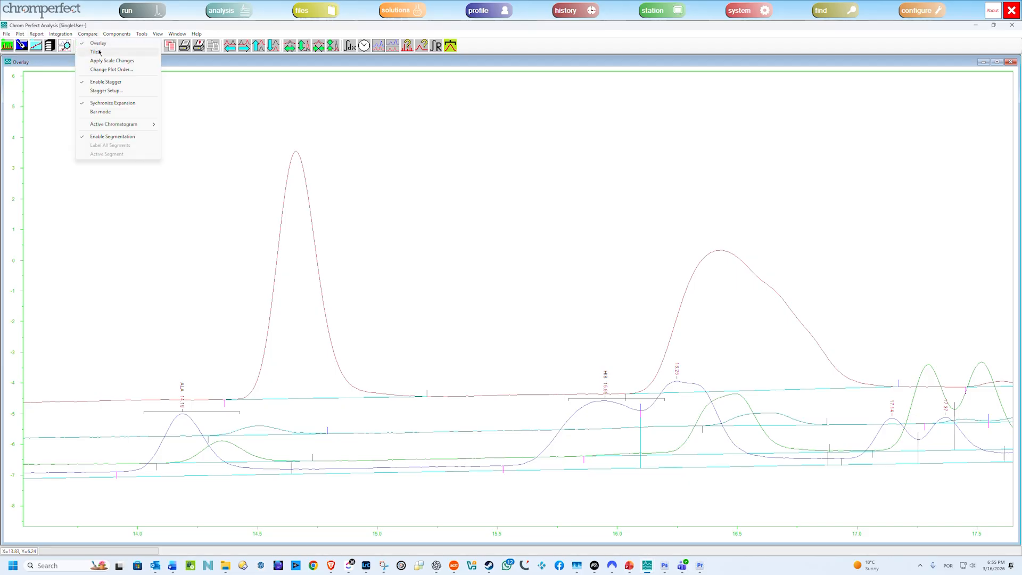
pyautogui.click(98, 52)
pyautogui.moveTo(258, 183); pyautogui.dragTo(433, 248)
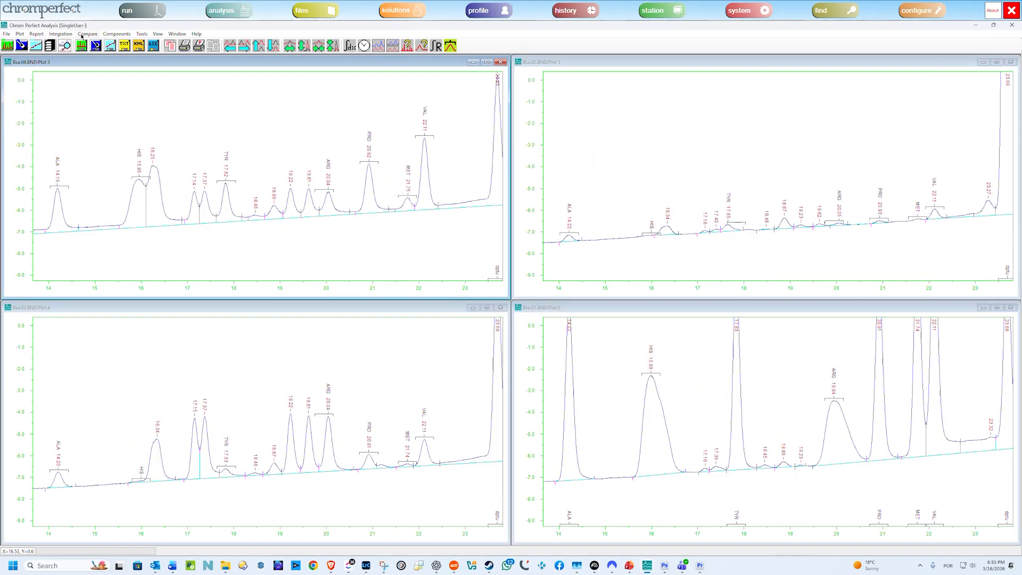
# Overlay the four expanded chromatograms in a single plot.
pyautogui.click(82, 35)
pyautogui.click(100, 111)
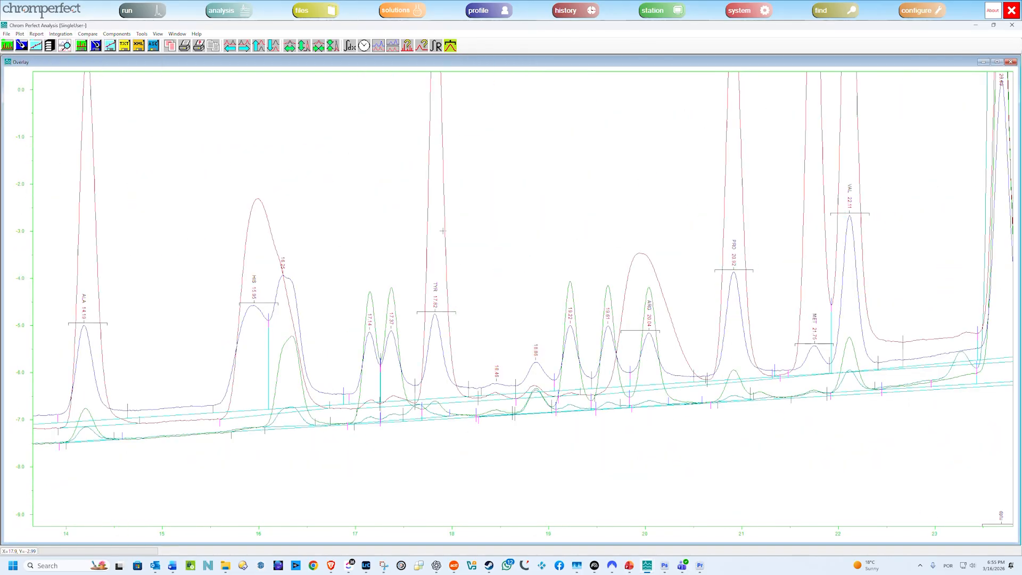